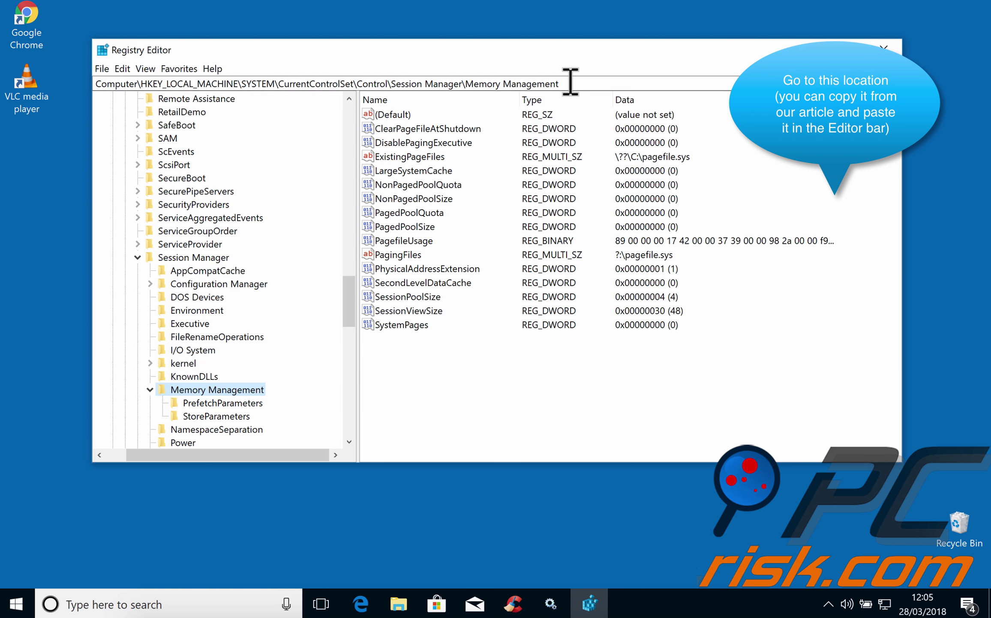
# Try to set the ClearPageFileAtShutdown registry value under Session Manager\Memory Management to 1, and close Registry Editor
pyautogui.moveTo(569, 83); pyautogui.dragTo(593, 78)
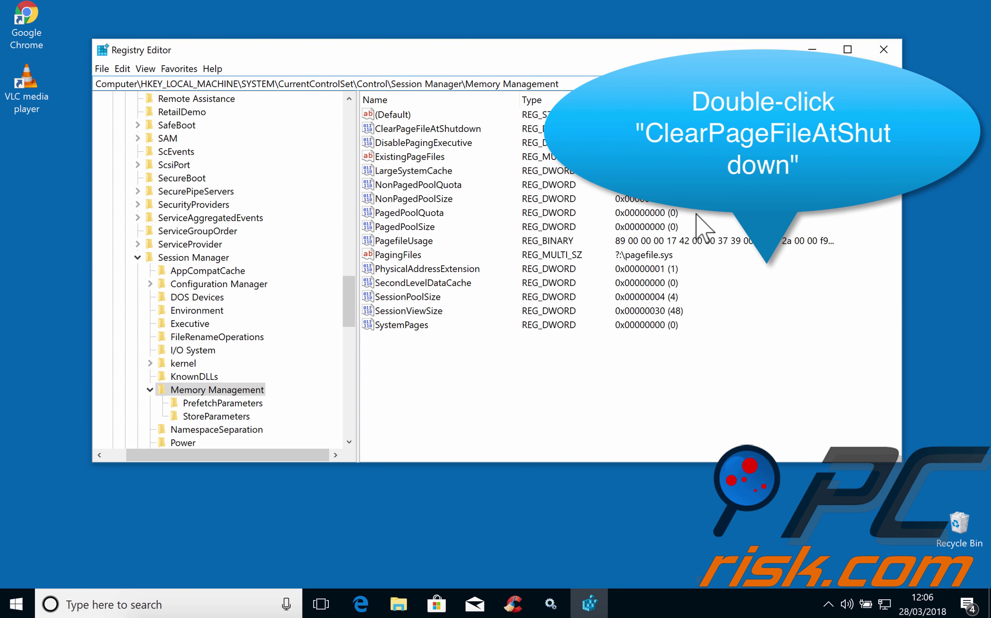
pyautogui.click(422, 128)
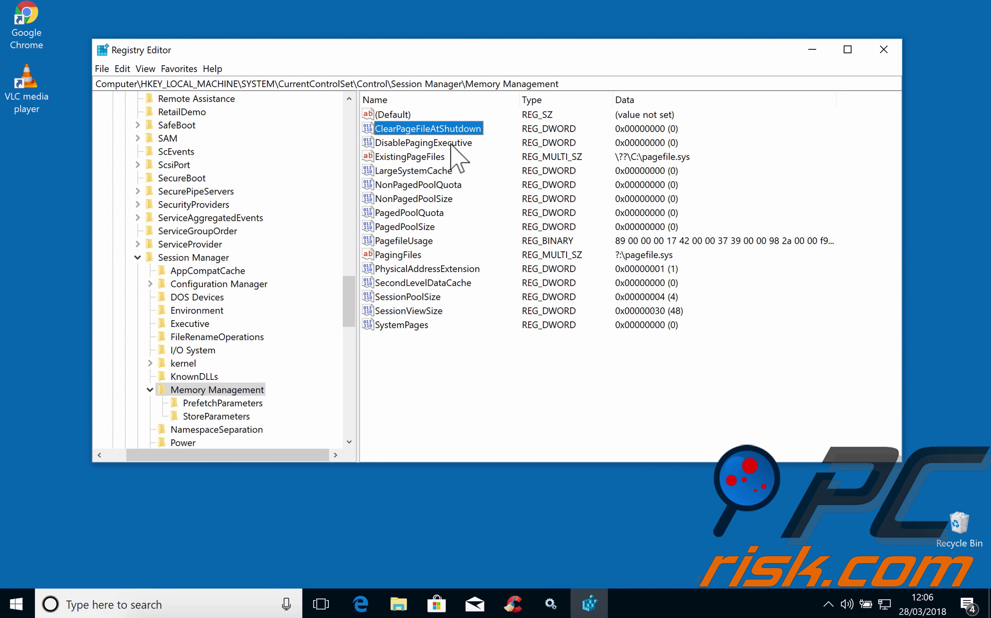
pyautogui.doubleClick(453, 128)
pyautogui.click(174, 193)
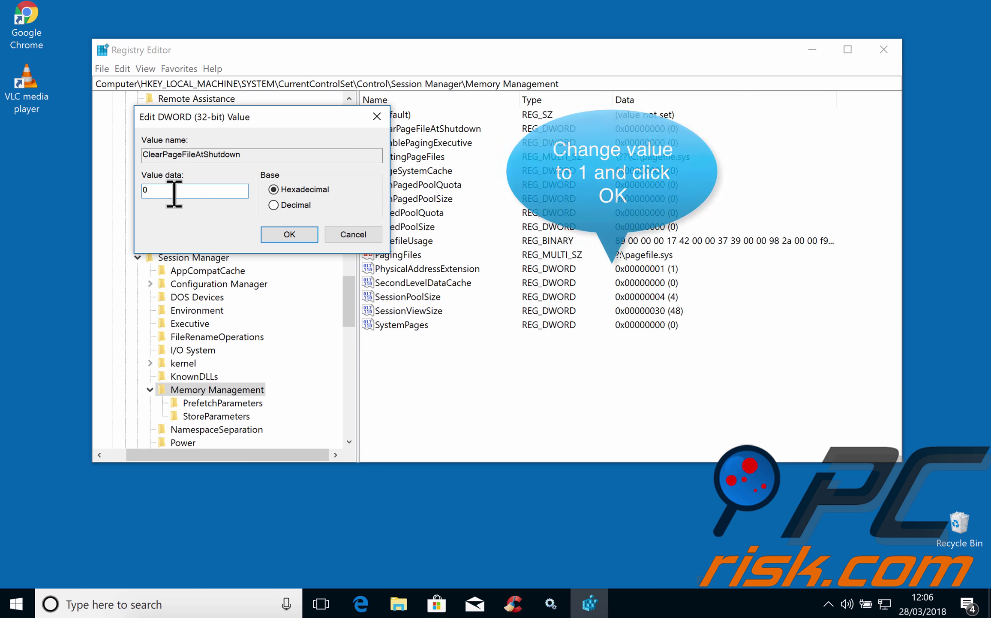
pyautogui.moveTo(159, 191); pyautogui.dragTo(129, 202)
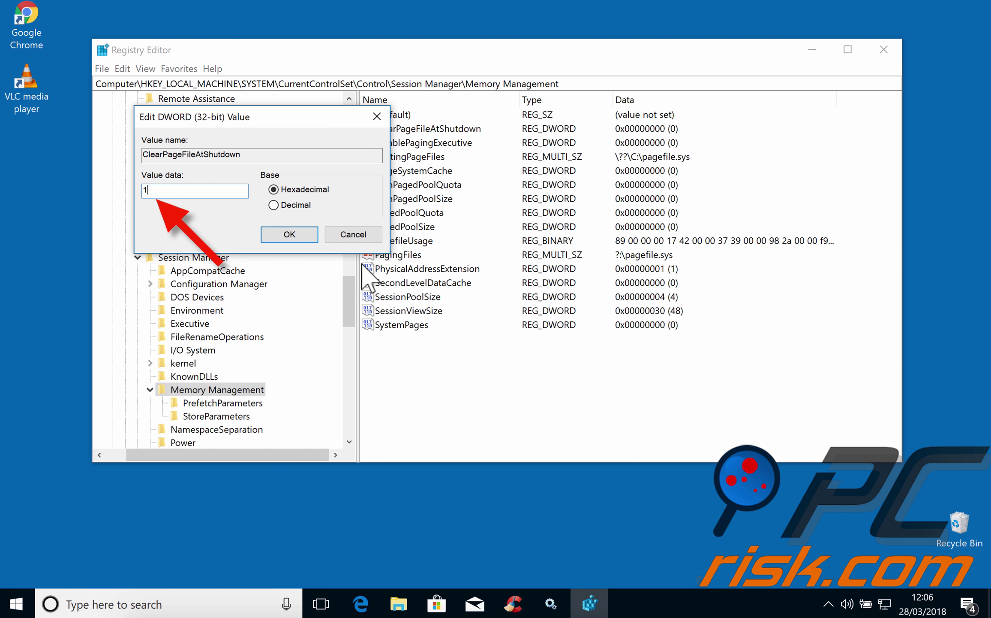
pyautogui.press('Escape')
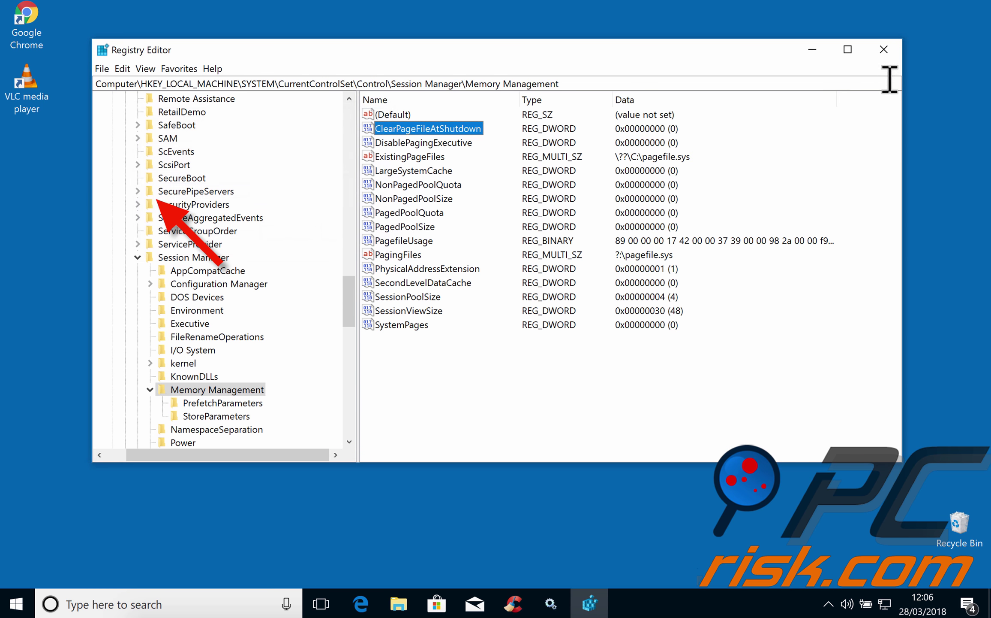
pyautogui.click(884, 49)
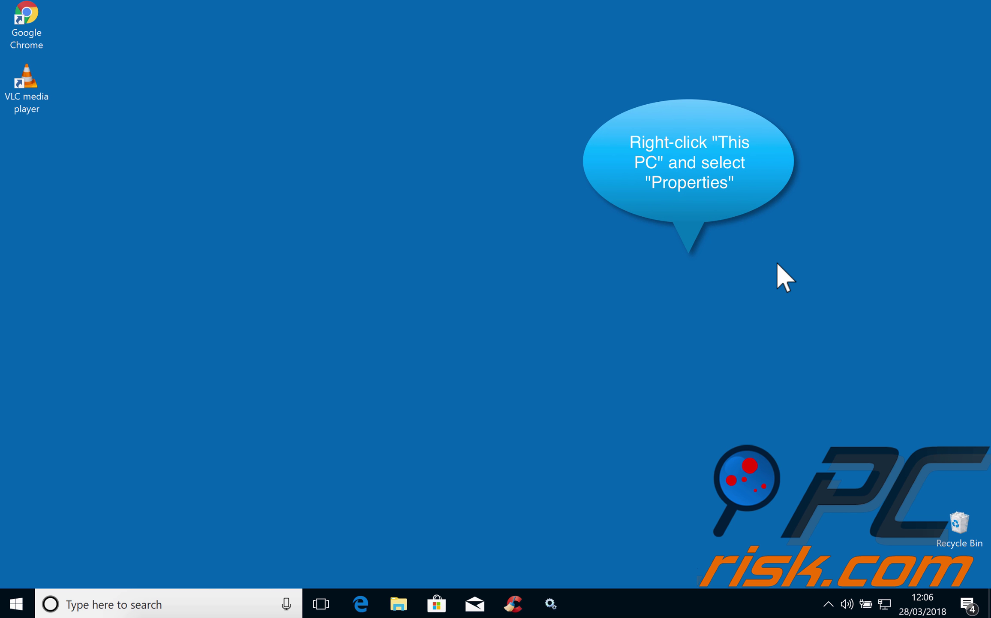
# Open the properties of This PC from File Explorer and bring up the advanced system settings
pyautogui.click(399, 602)
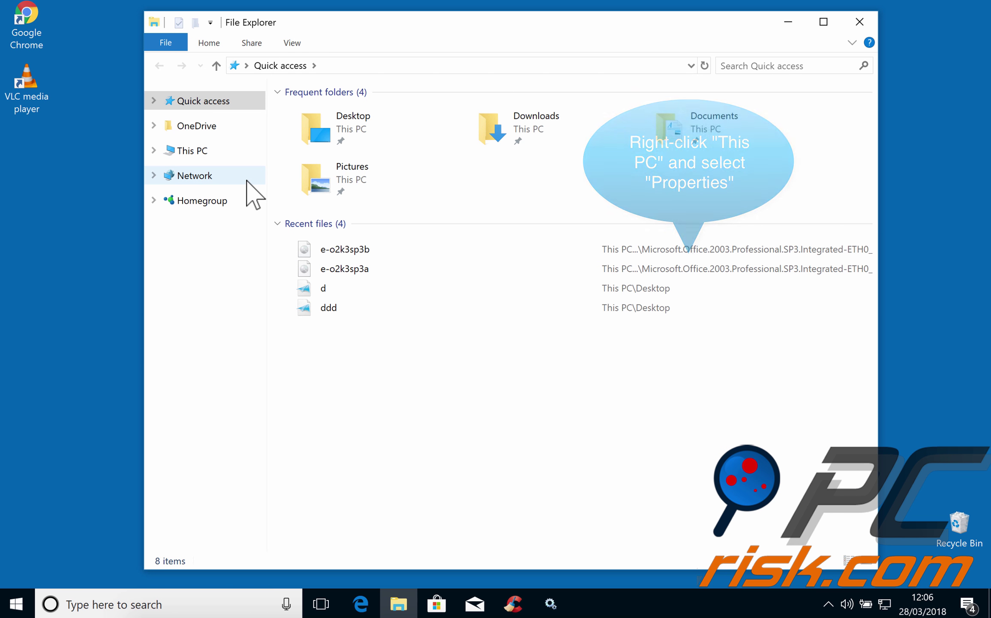
pyautogui.rightClick(192, 151)
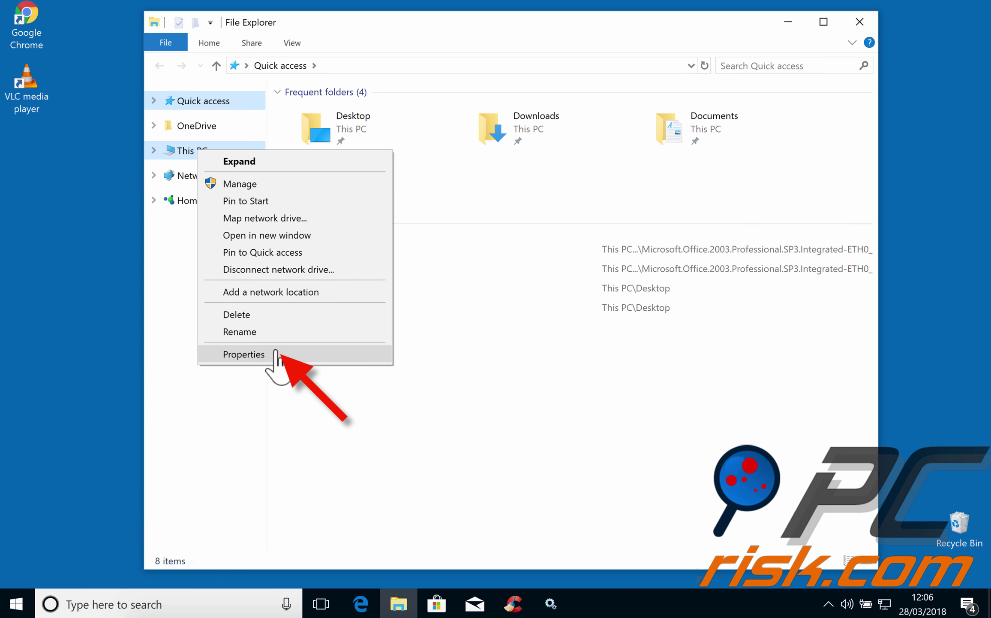
pyautogui.click(362, 355)
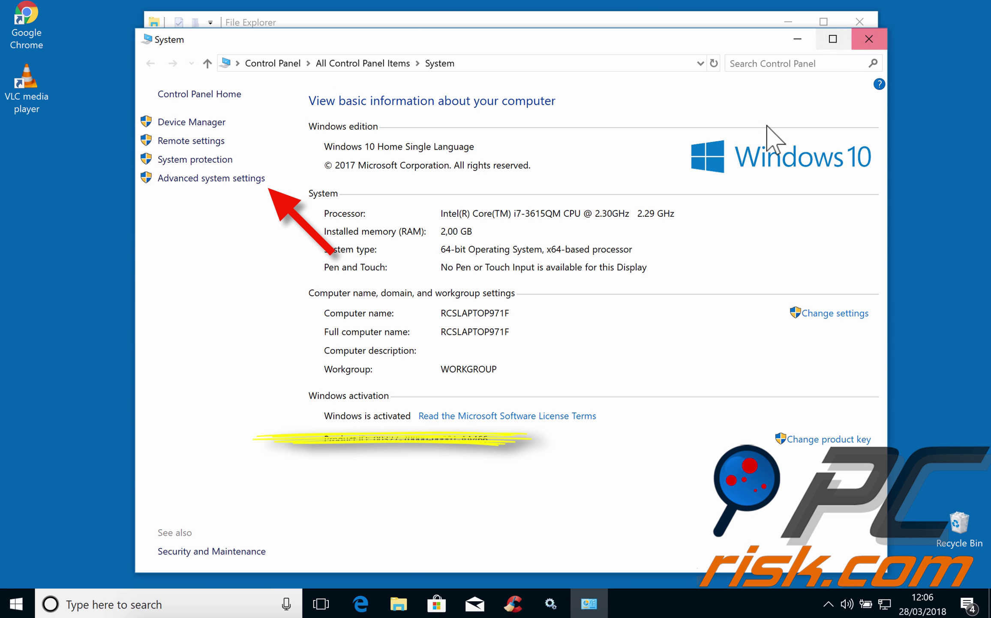
pyautogui.click(250, 177)
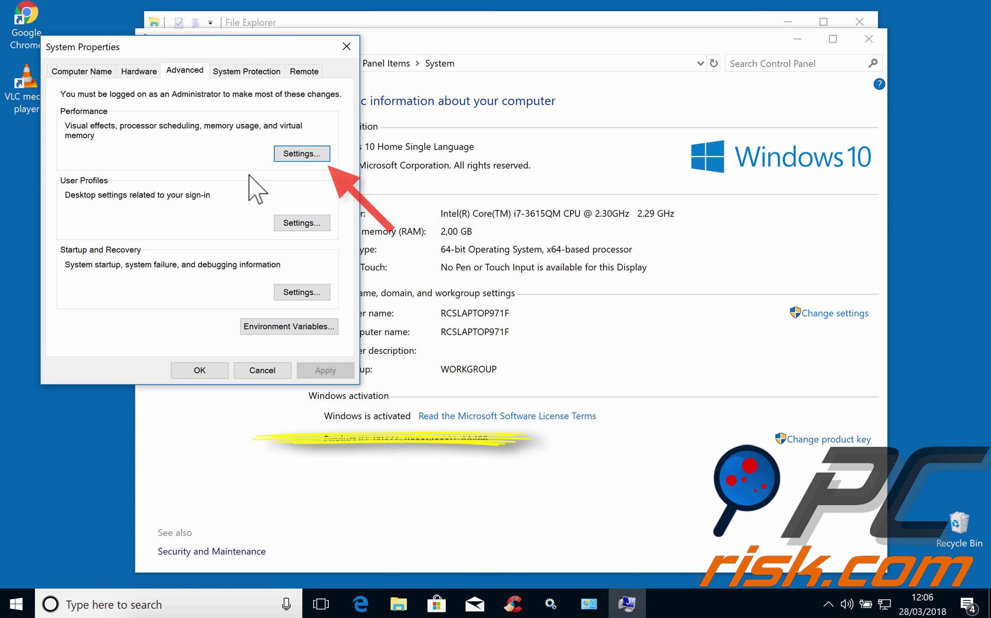
# Set the performance visual effects to "Adjust for best performance", confirm the settings and close the System window
pyautogui.click(324, 155)
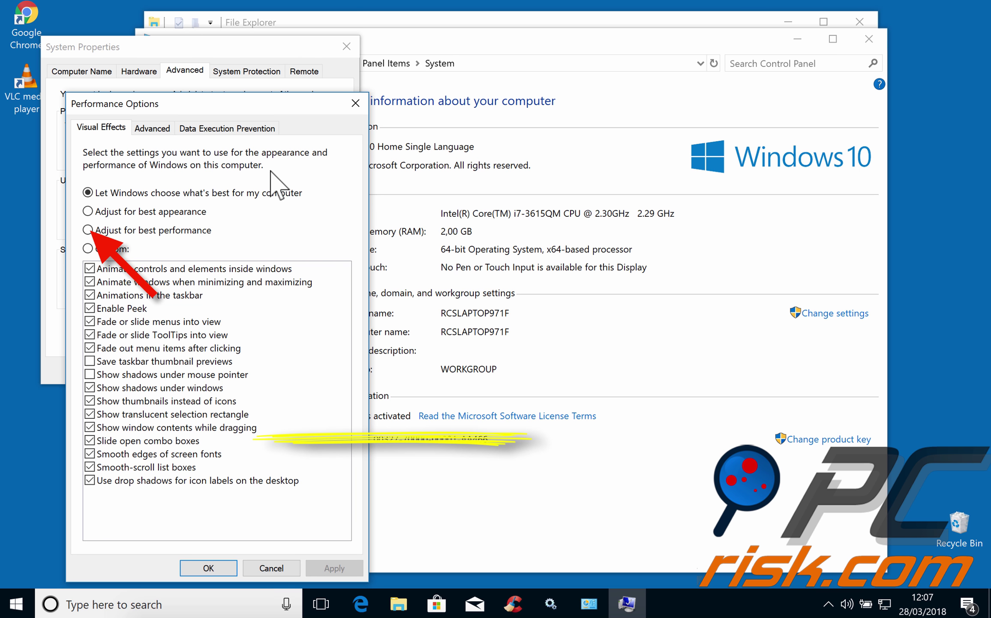
pyautogui.click(87, 230)
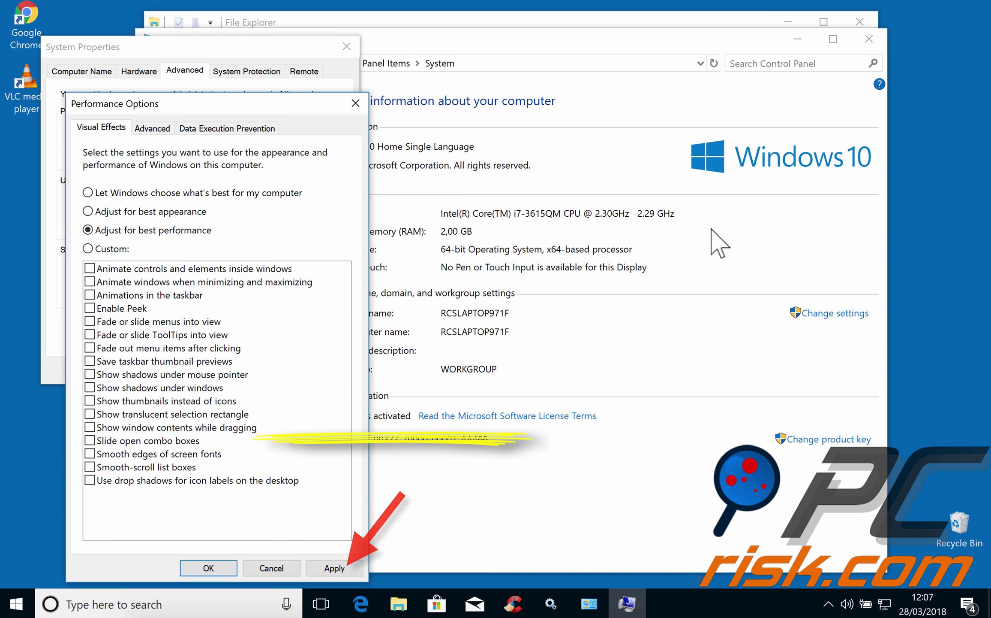
pyautogui.press('Return')
pyautogui.press('Return')
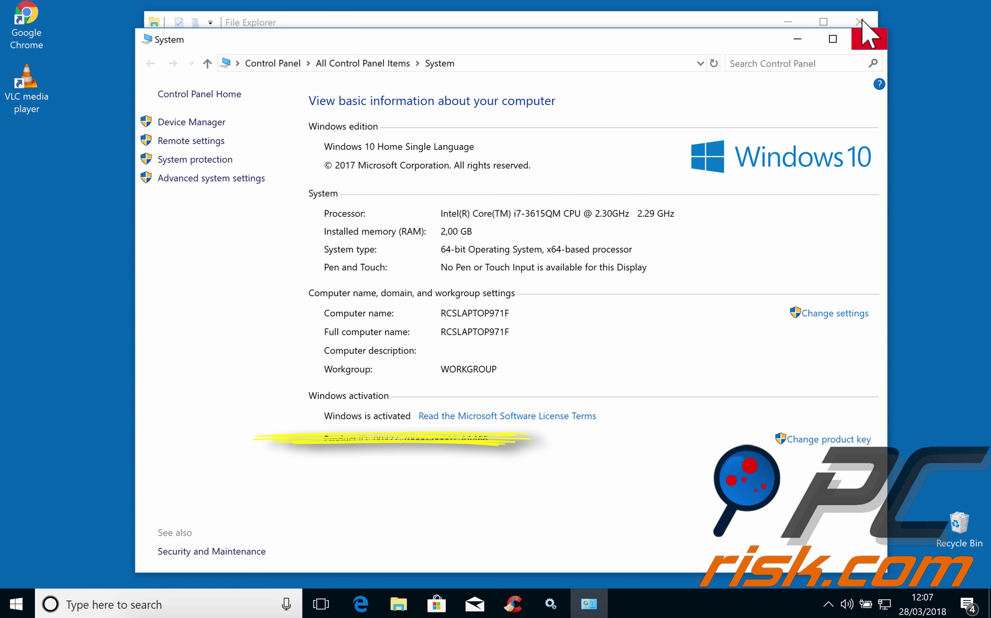
pyautogui.click(869, 39)
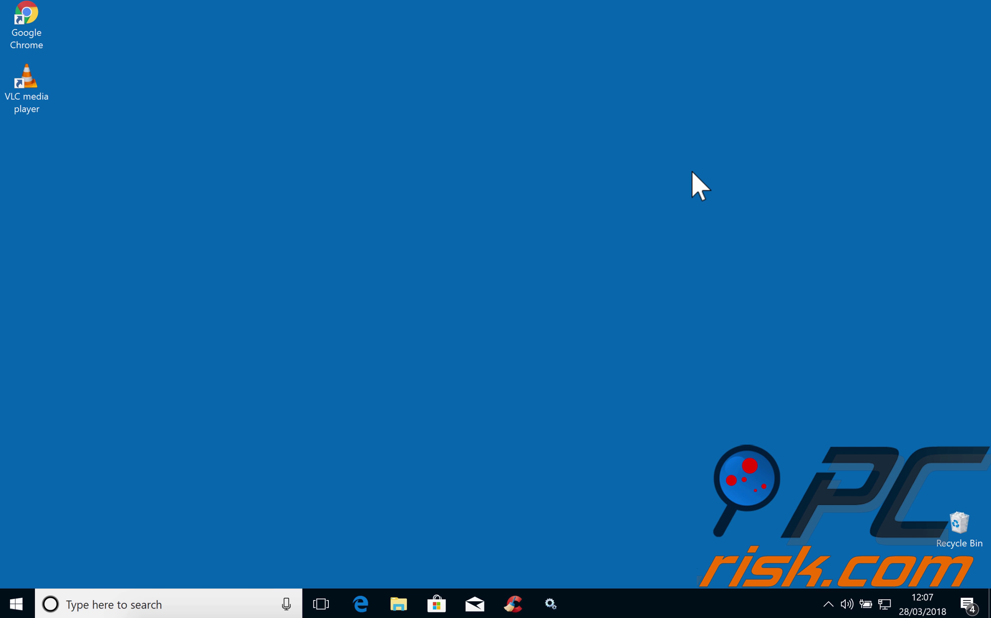
# Search Windows for "system configuration" and open the System Configuration desktop app
pyautogui.click(168, 596)
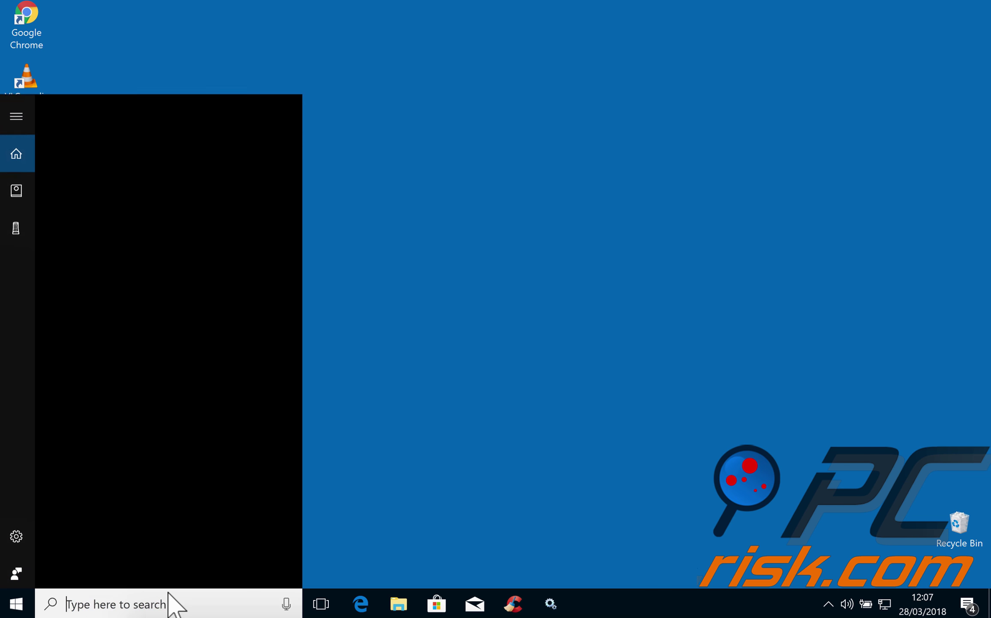
pyautogui.write('system ')
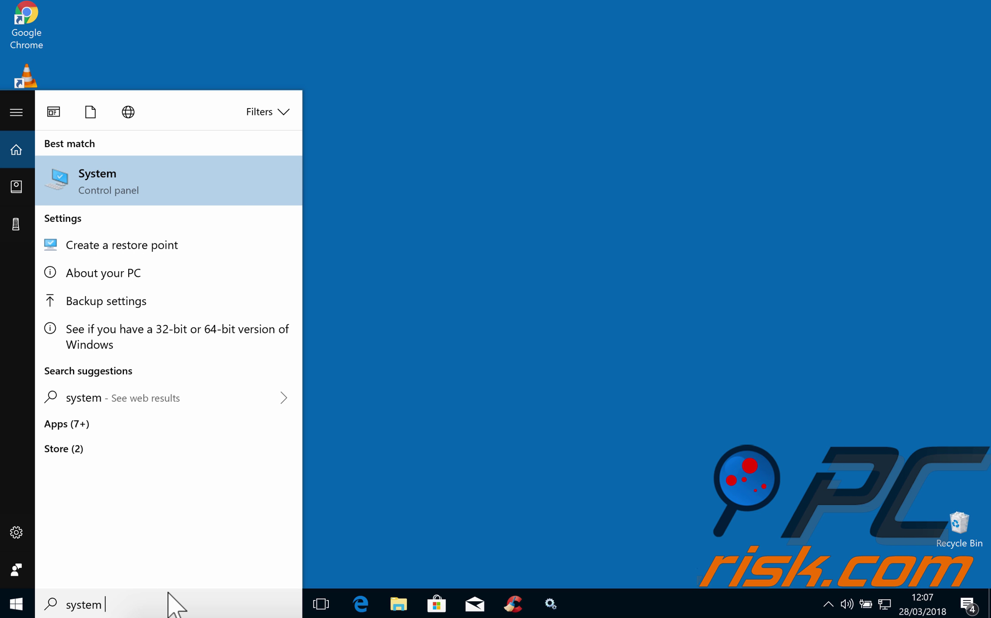
pyautogui.write('configuration')
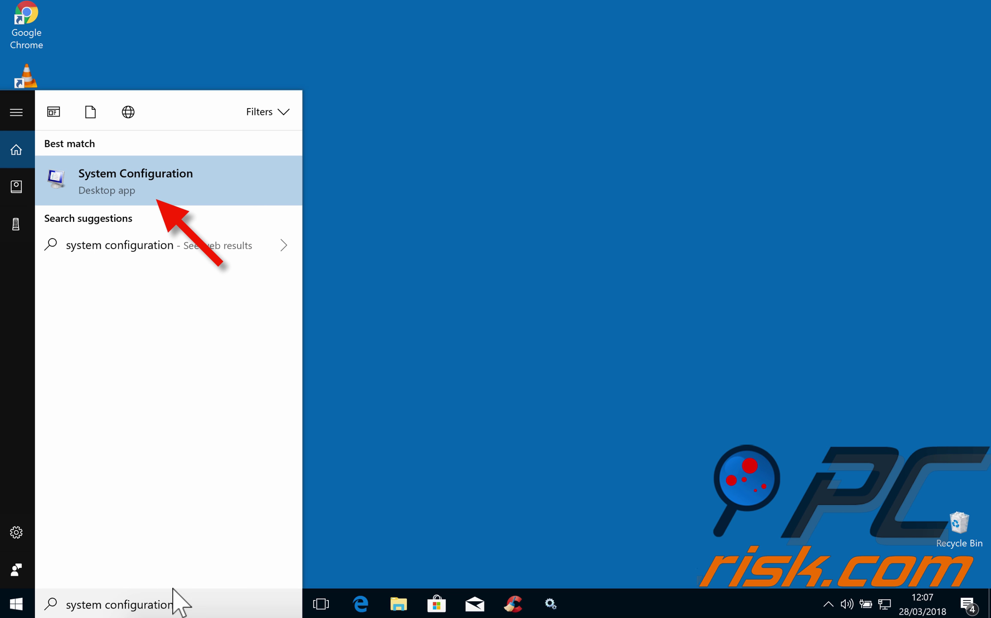
pyautogui.click(181, 186)
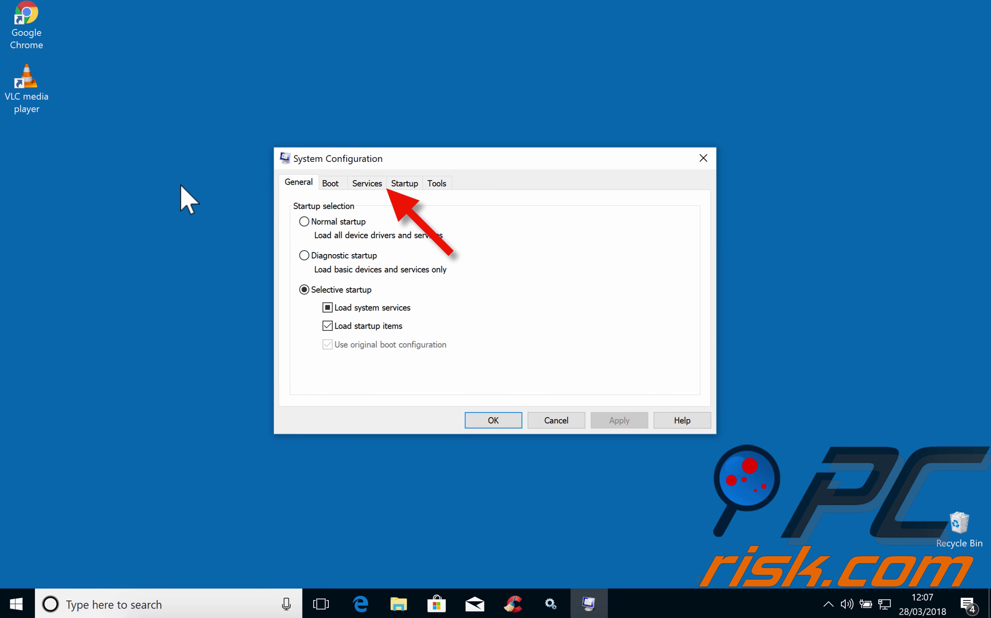
# Hide all Microsoft services in System Configuration and disable all of the remaining services
pyautogui.click(365, 184)
pyautogui.click(294, 392)
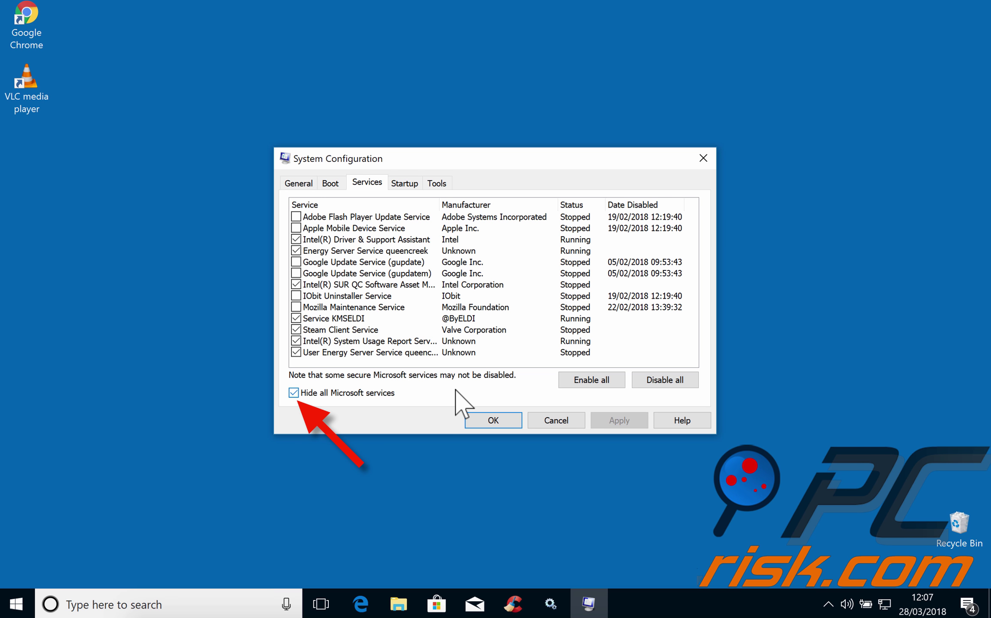
pyautogui.click(680, 382)
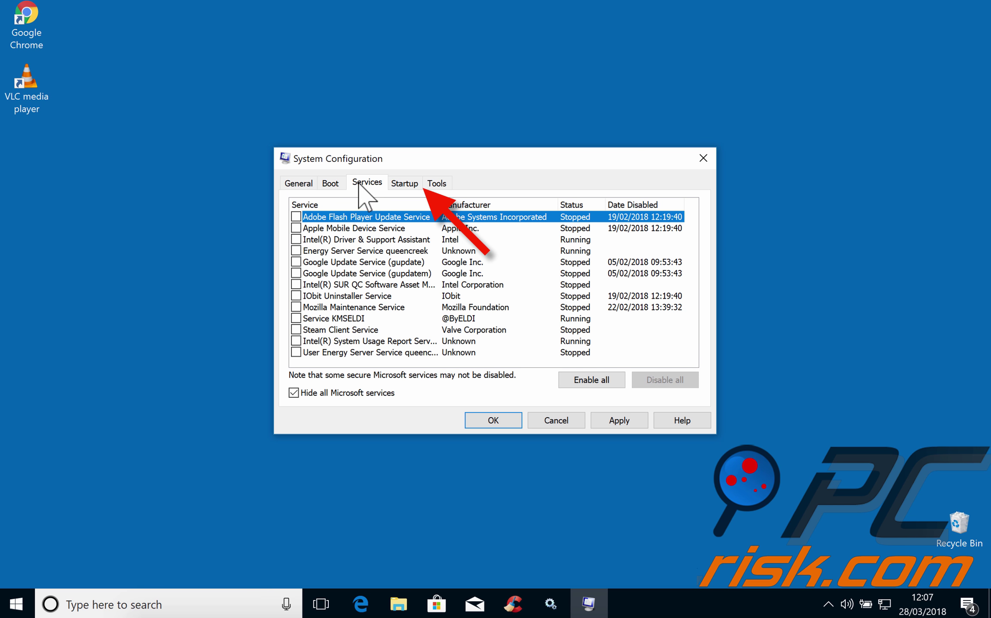
# Open Task Manager's startup list from System Configuration and inspect the µTorrent Web, CCleaner and Steam Client Bootstrapper entries
pyautogui.click(404, 183)
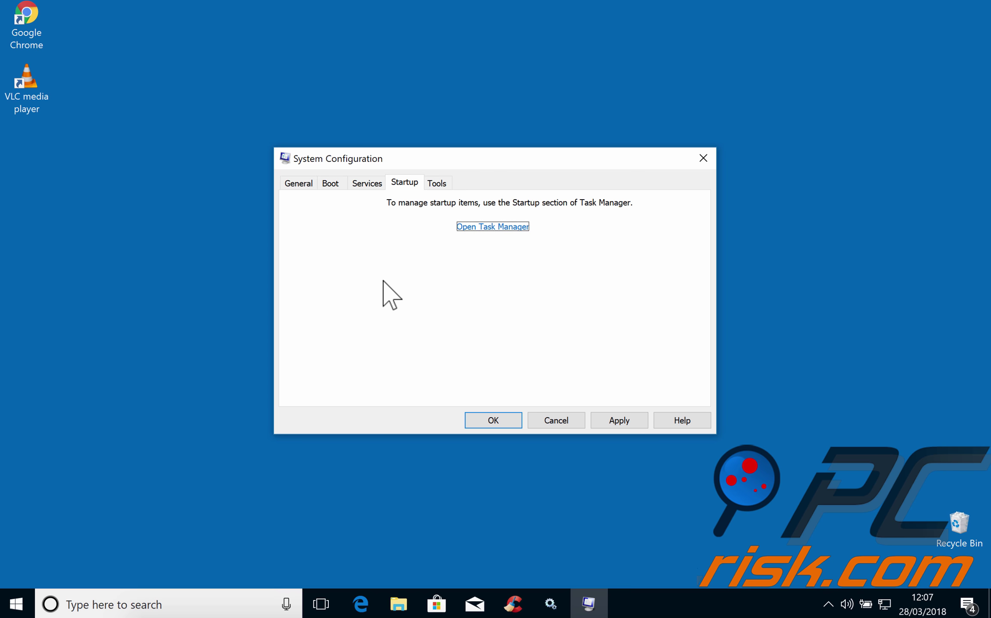
pyautogui.click(486, 226)
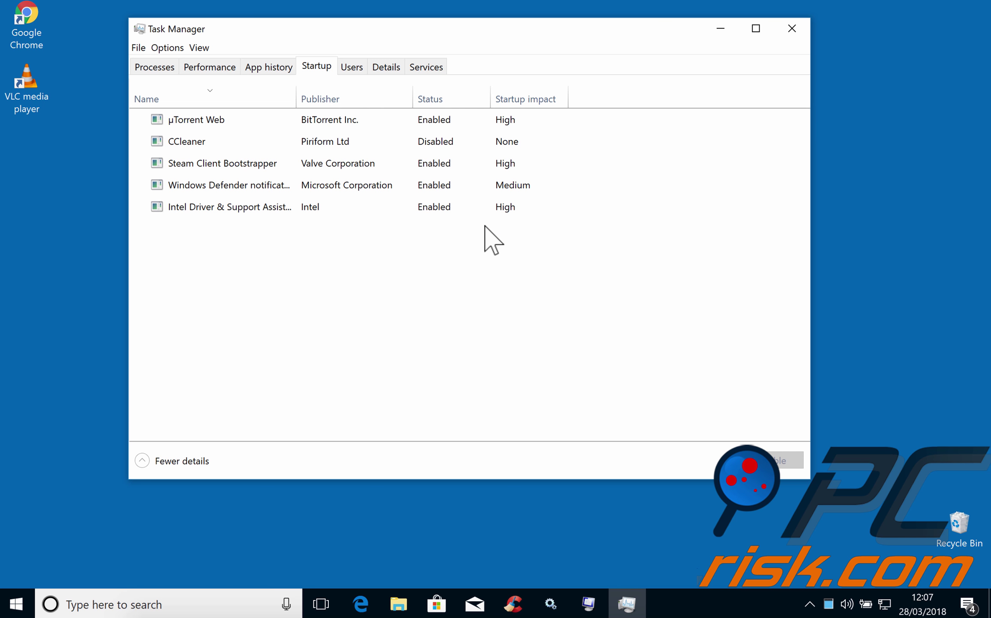
pyautogui.click(214, 125)
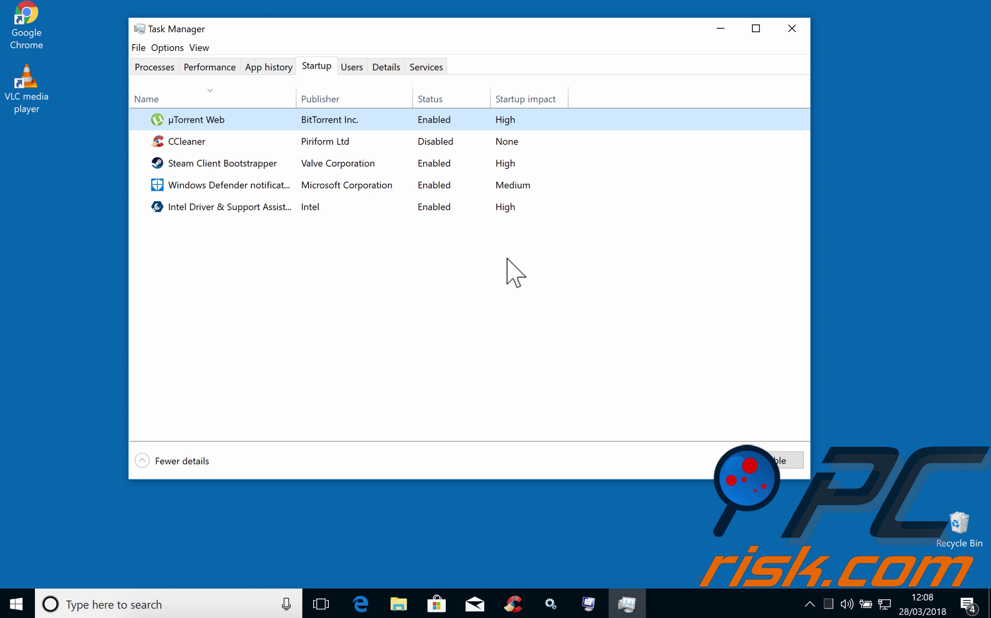
pyautogui.click(324, 142)
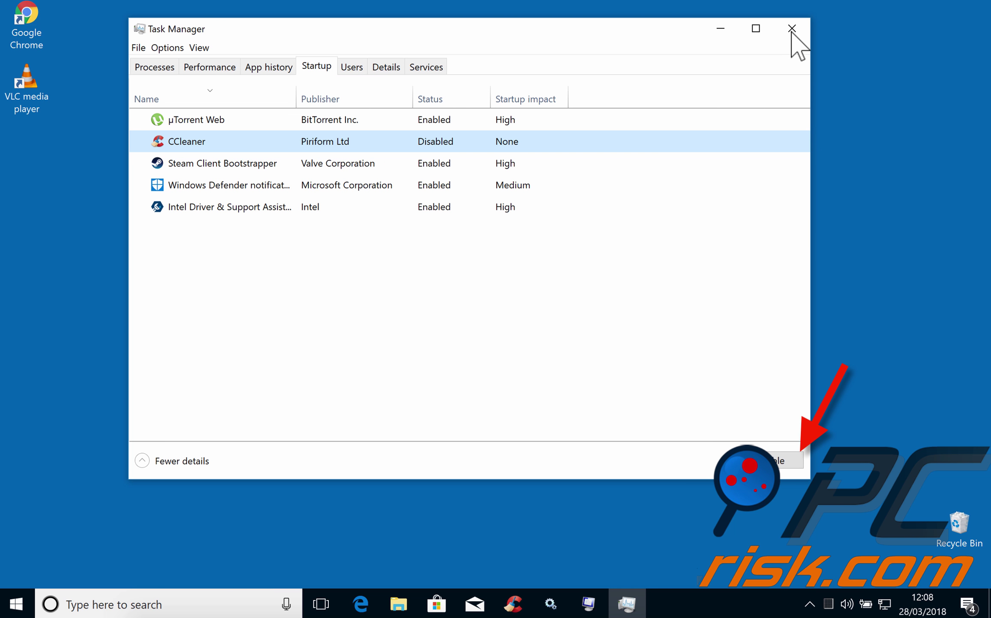
pyautogui.click(304, 169)
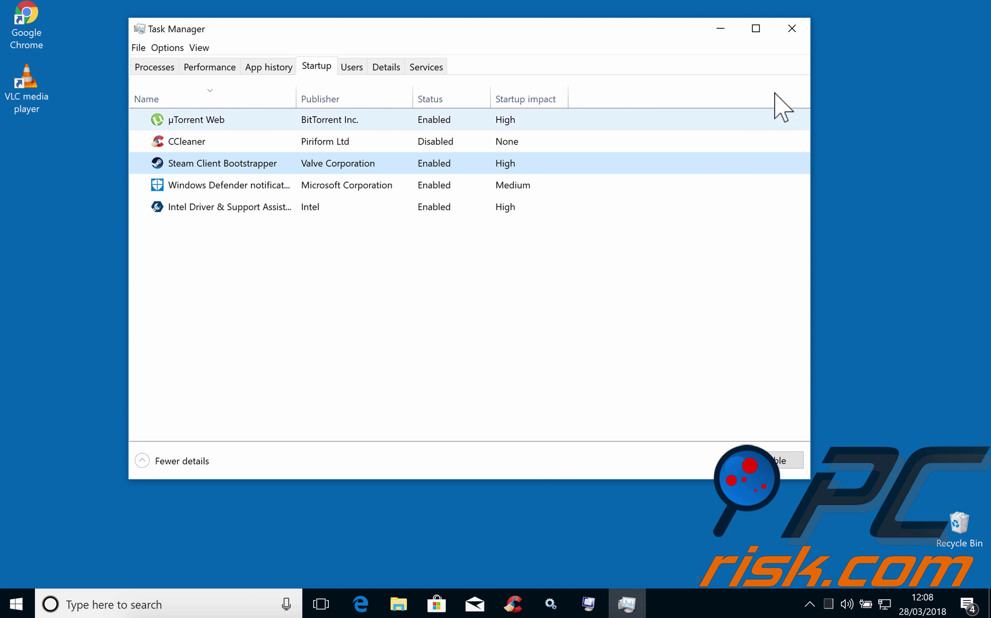
# Close Task Manager, confirm the System Configuration changes and exit without restarting the computer
pyautogui.click(793, 29)
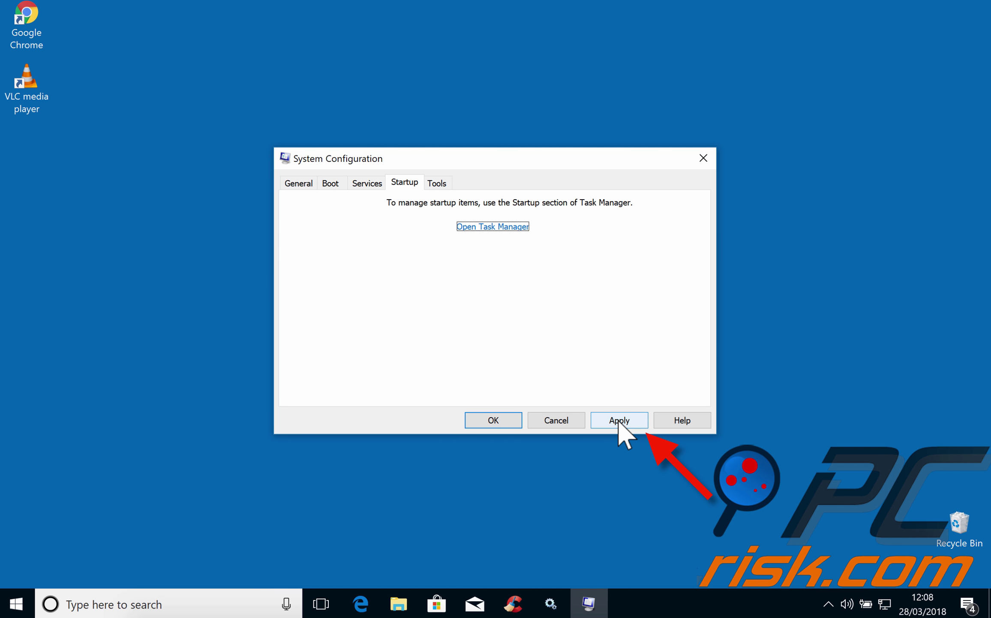
pyautogui.click(494, 420)
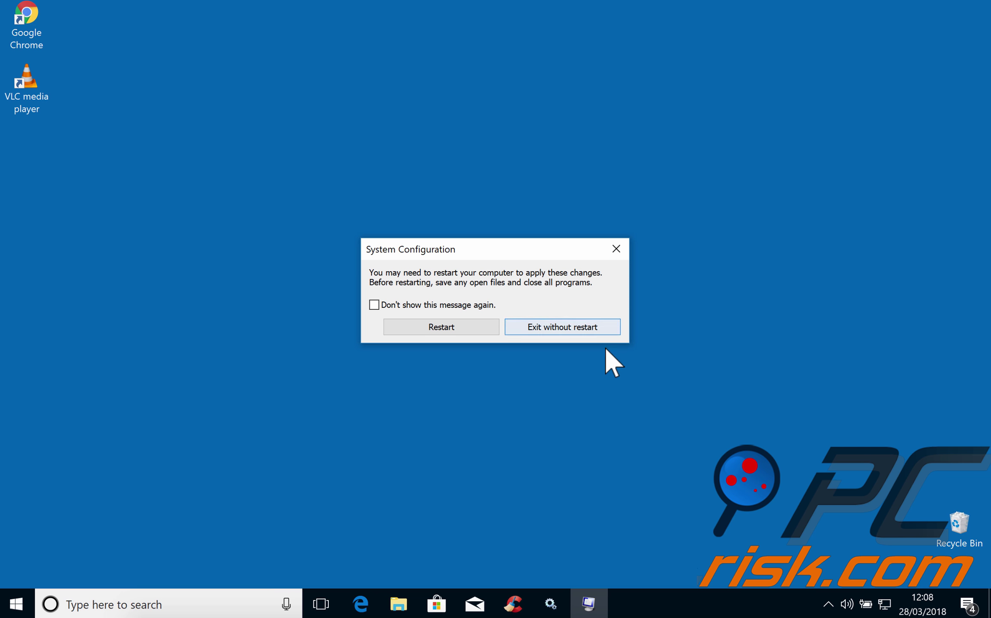
pyautogui.click(609, 331)
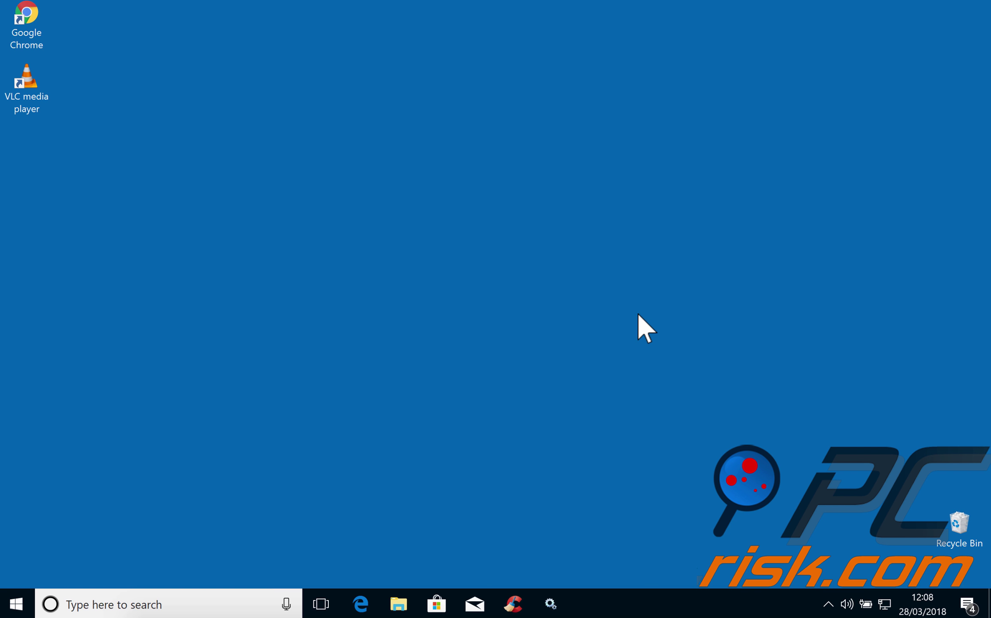
# Search Windows for "defragment", review the drives in Defragment and Optimize Drives, and close it
pyautogui.click(208, 602)
pyautogui.write('d')
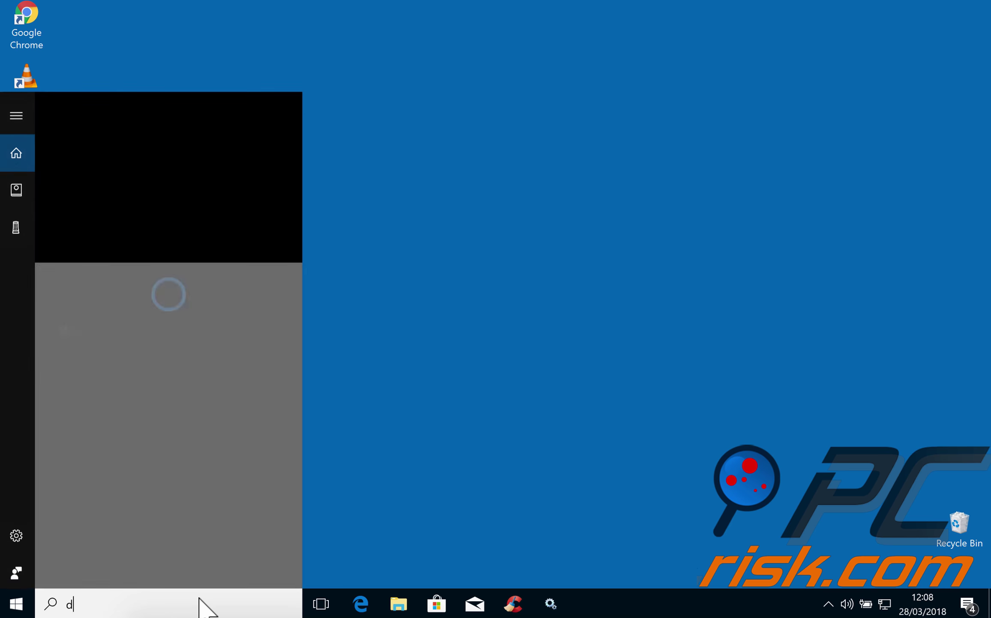
pyautogui.write('efragment')
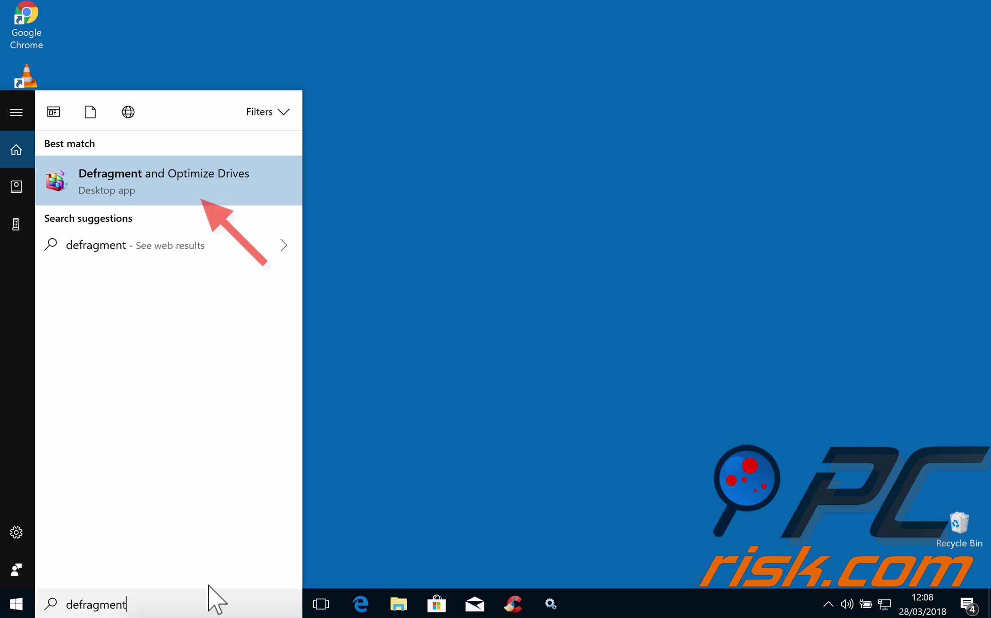
pyautogui.click(199, 184)
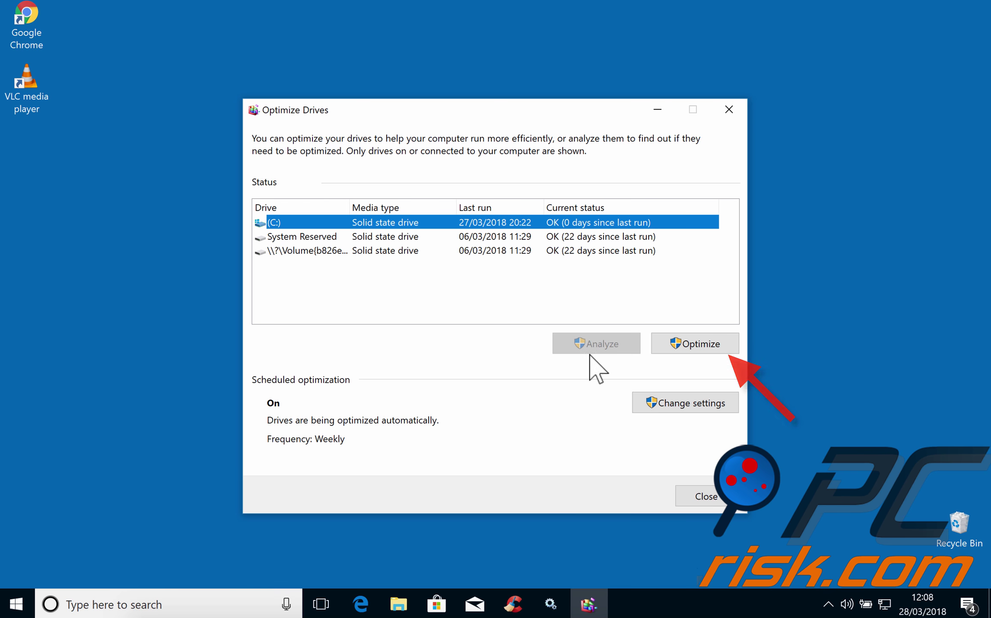
pyautogui.click(734, 110)
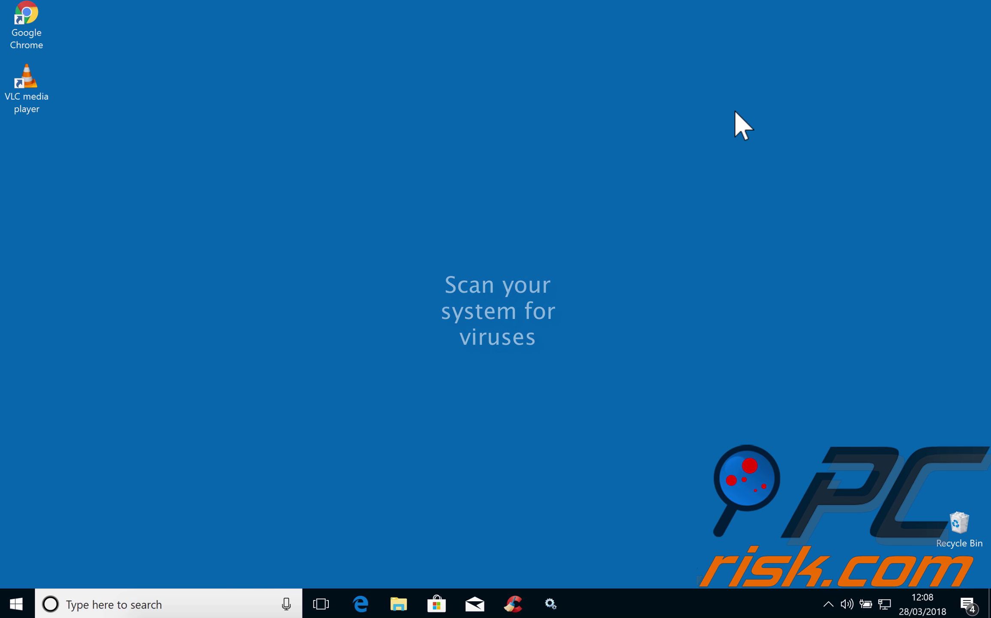
# Search Windows for "virus" and open the Virus & threat protection settings
pyautogui.click(148, 604)
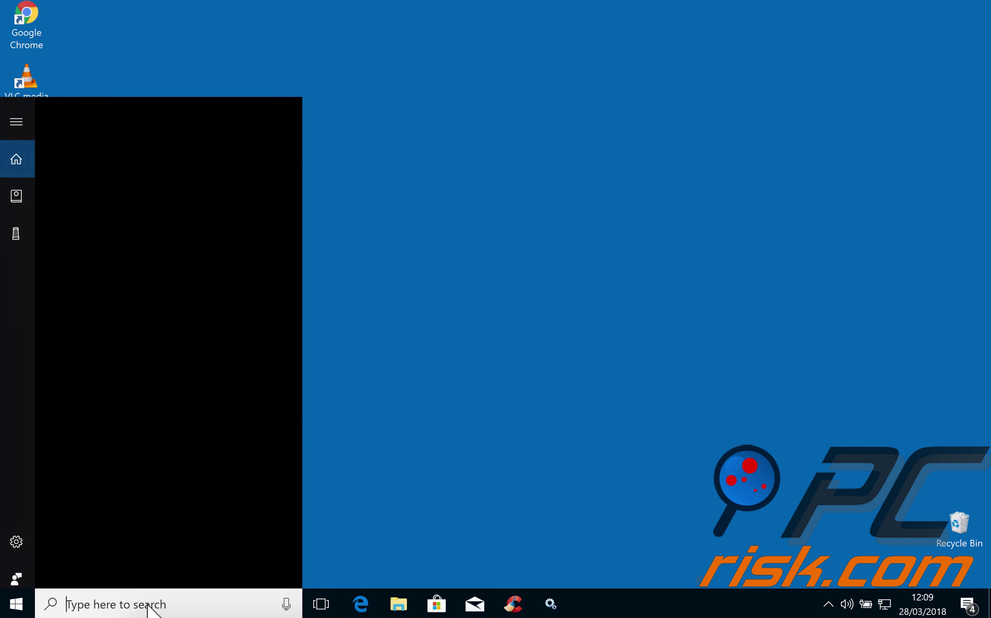
pyautogui.write('virus')
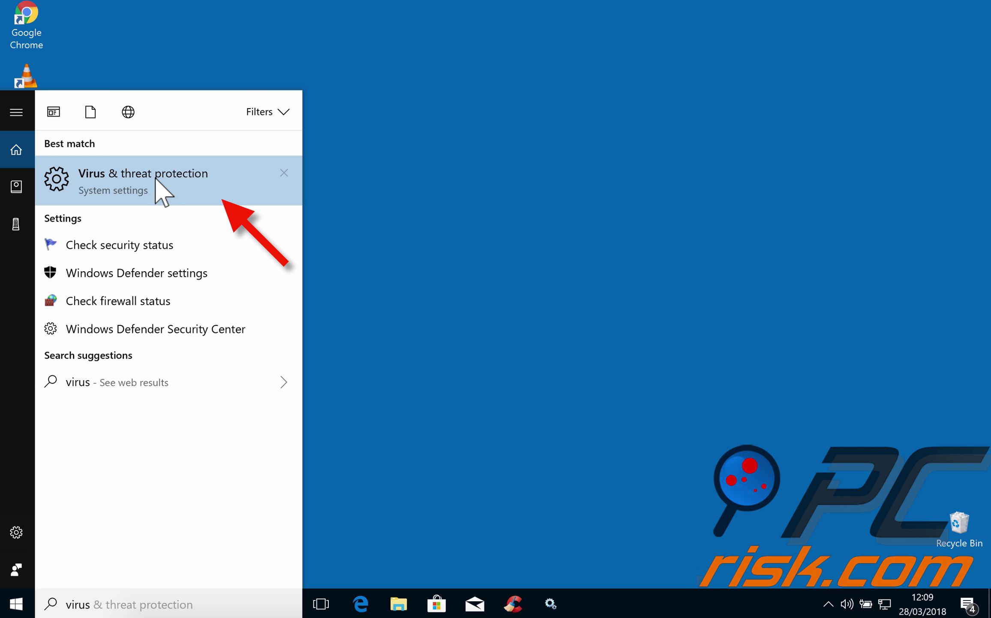
pyautogui.click(156, 178)
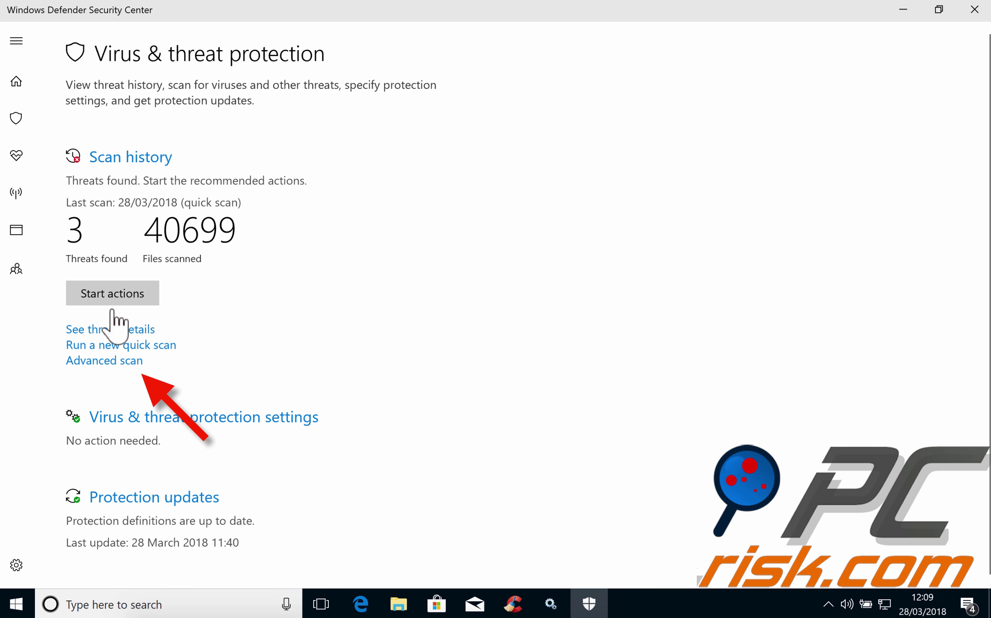
# Open the advanced scan options in Virus & threat protection
pyautogui.click(101, 360)
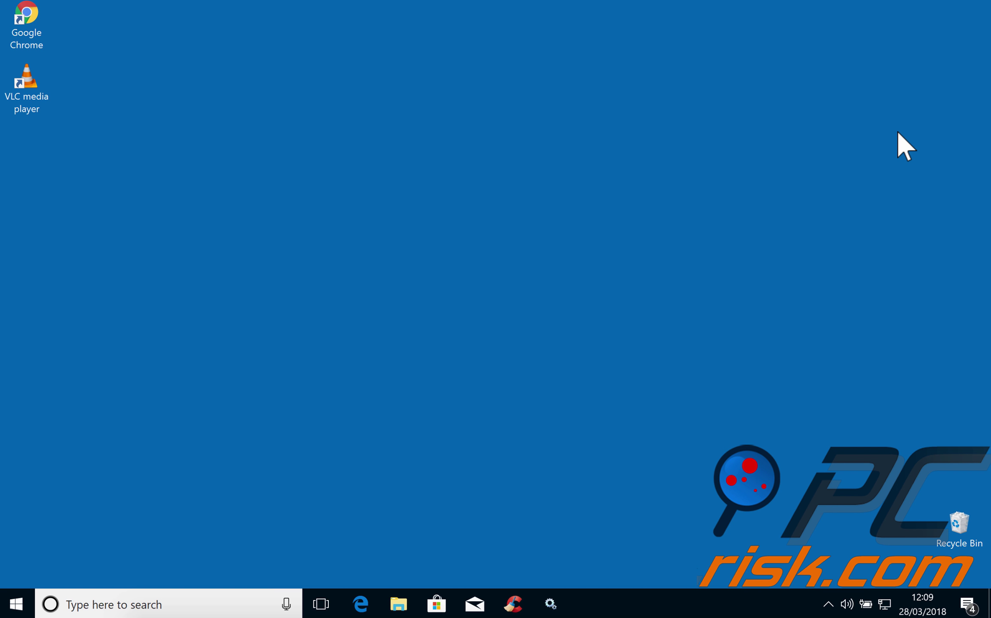
# Open the Notifications & actions page in the System section of Windows Settings
pyautogui.click(18, 601)
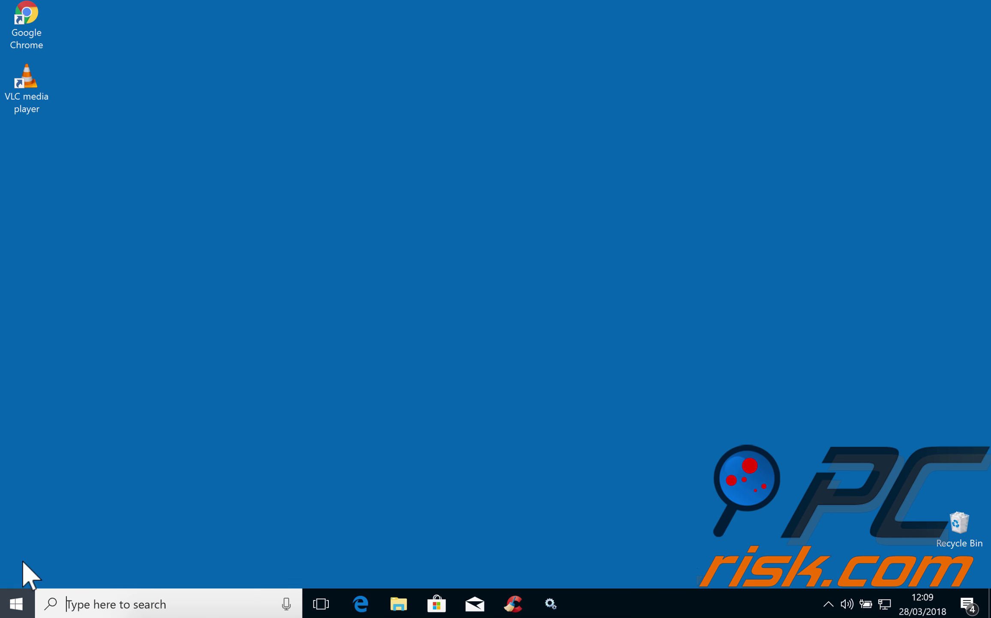
pyautogui.click(20, 539)
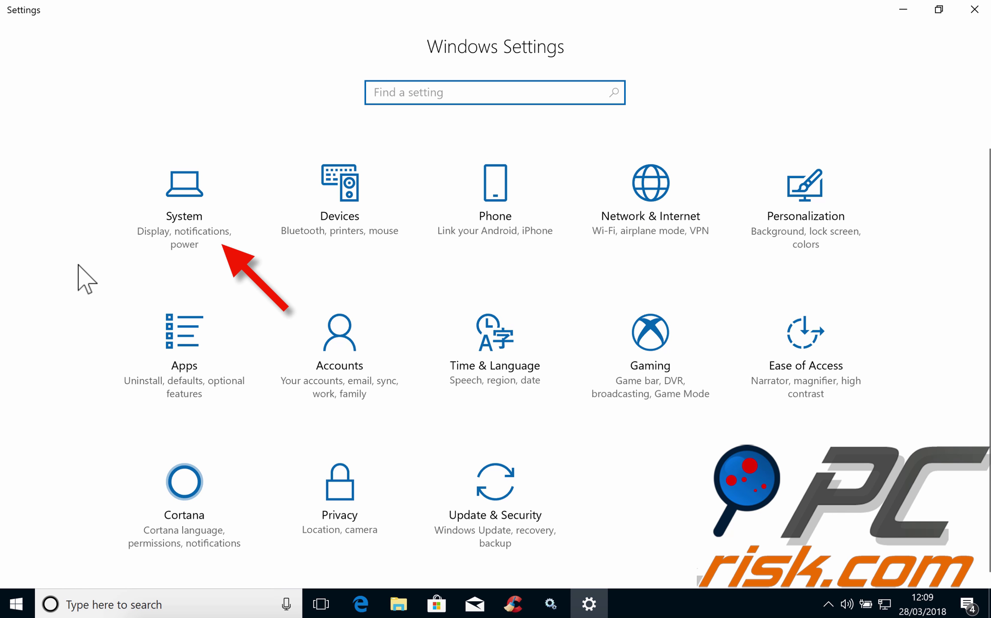
pyautogui.click(191, 197)
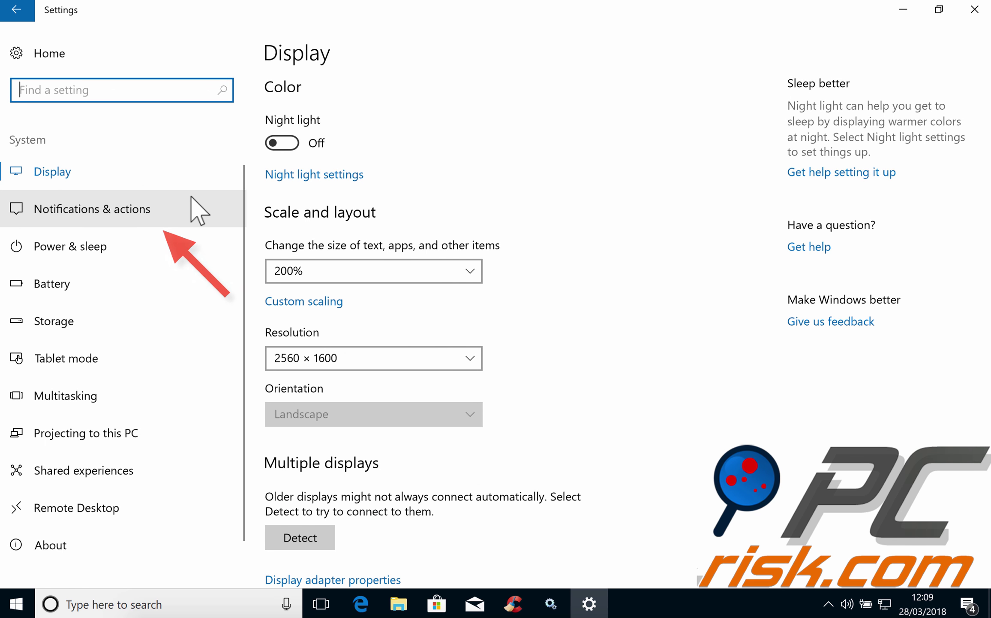
pyautogui.click(159, 210)
# Review the options for app notifications and for Windows tips, tricks and suggestions, and close Settings
pyautogui.scroll(-1, 595, 301)
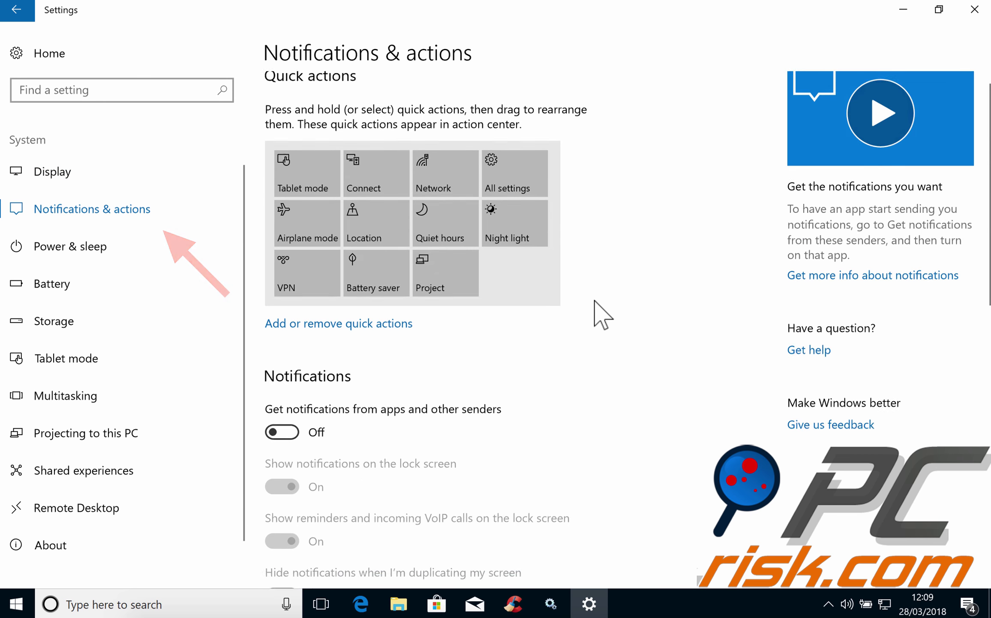
pyautogui.scroll(-8, 602, 315)
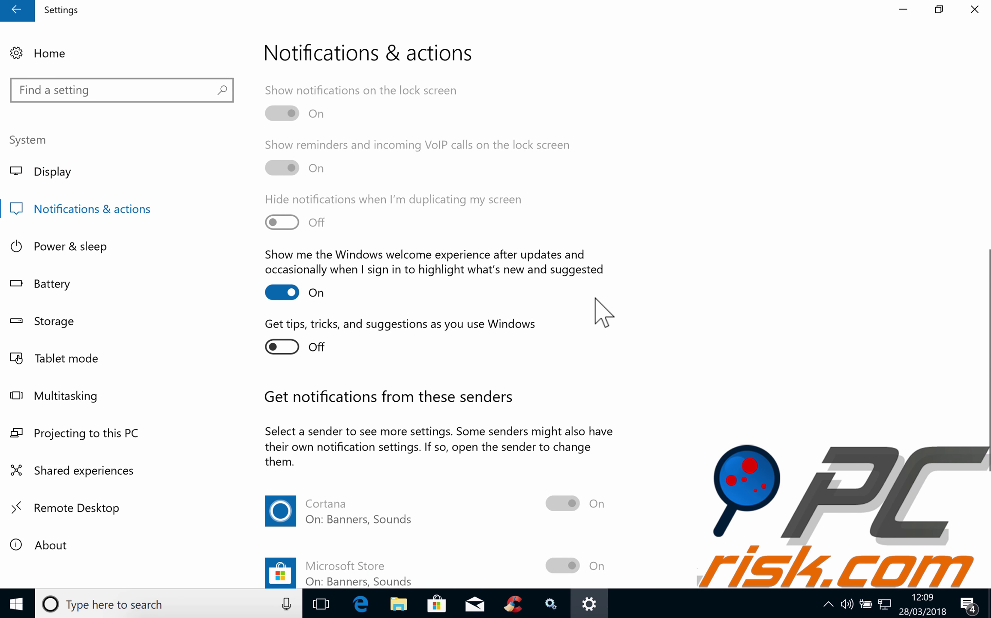
pyautogui.scroll(-2, 596, 303)
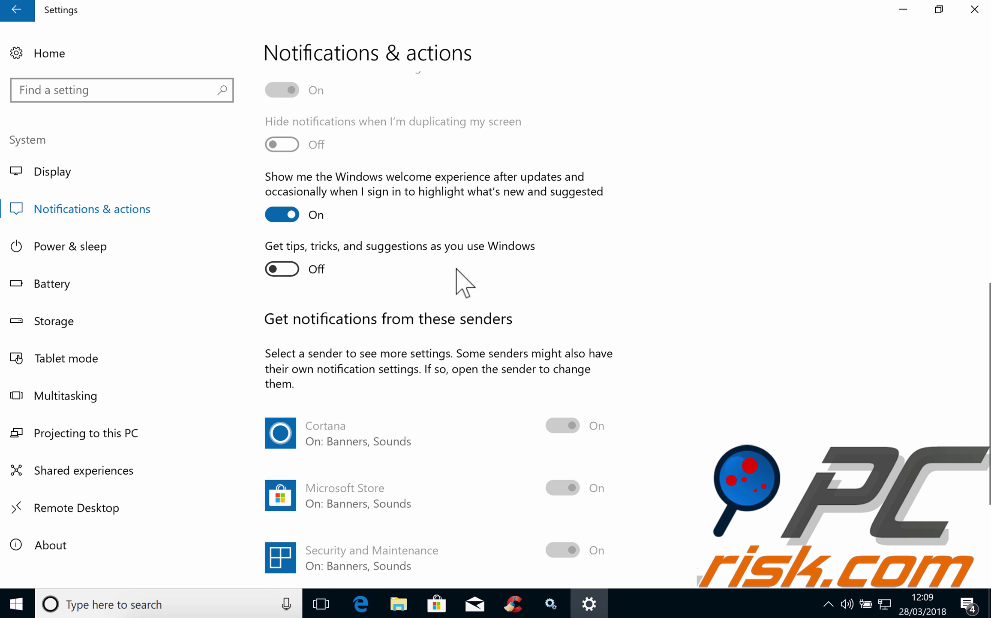
pyautogui.scroll(3, 522, 299)
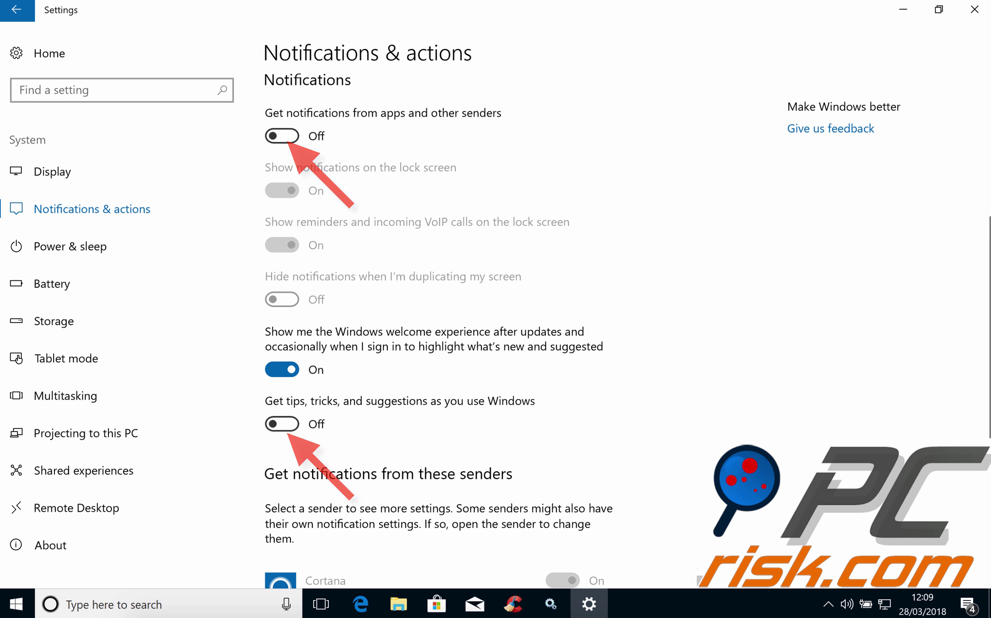
pyautogui.click(977, 13)
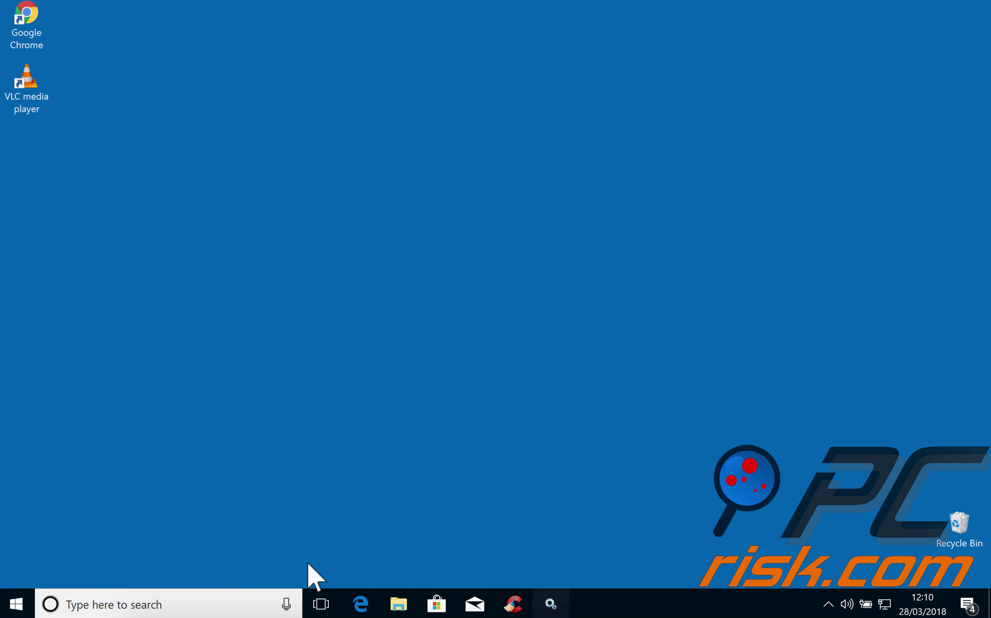
# Open the Services console by running services.msc
pyautogui.click(201, 601)
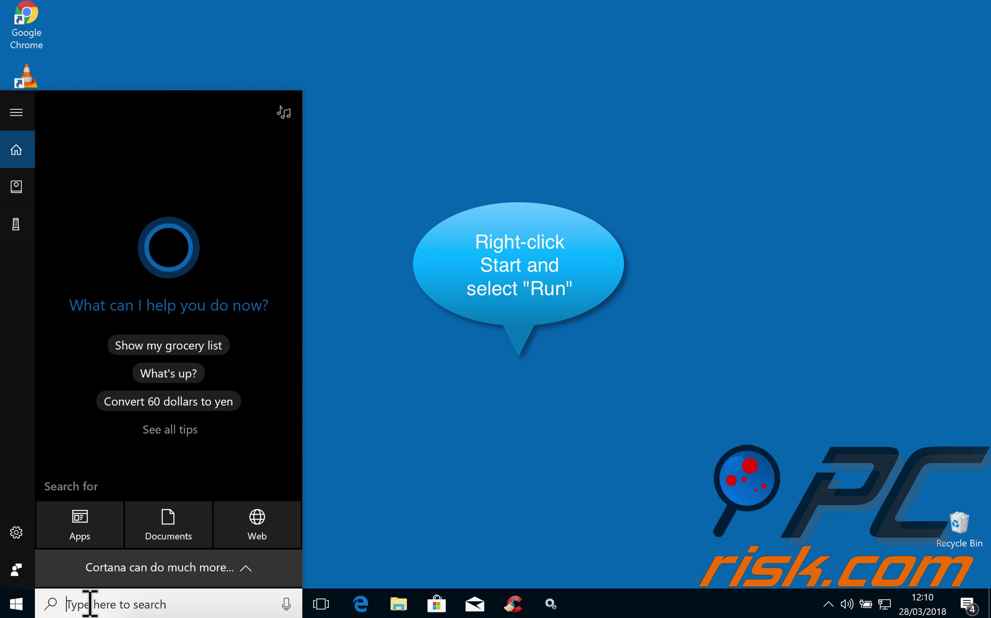
pyautogui.rightClick(19, 602)
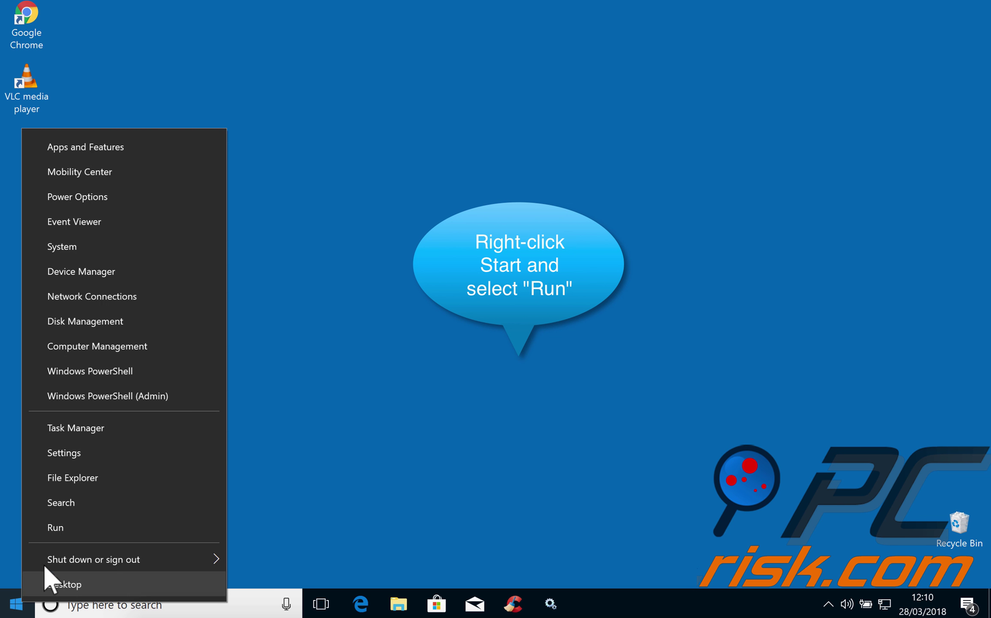
pyautogui.click(210, 527)
pyautogui.write('ser')
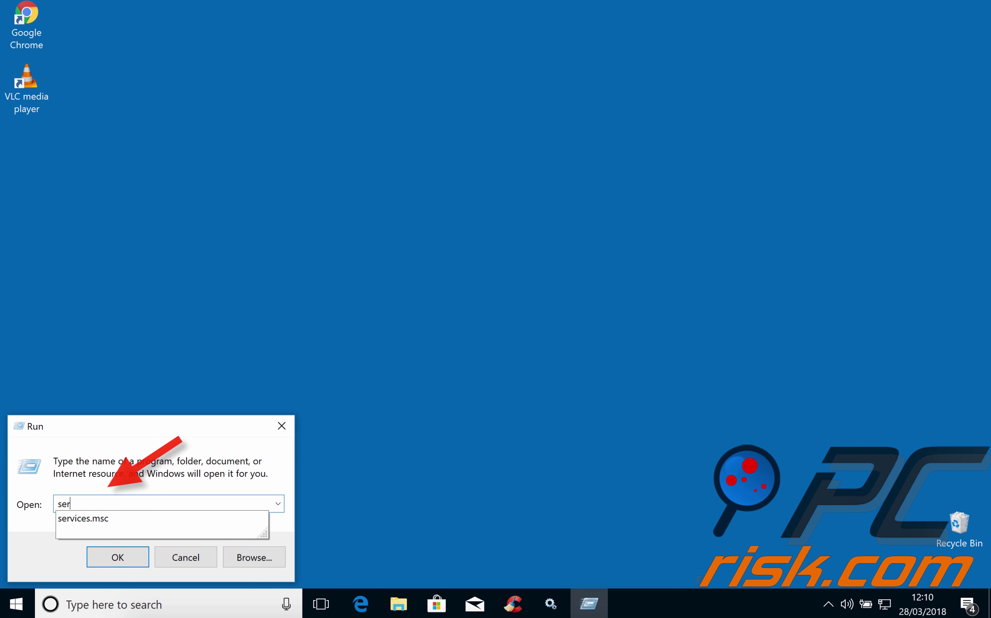
pyautogui.click(97, 518)
pyautogui.click(142, 503)
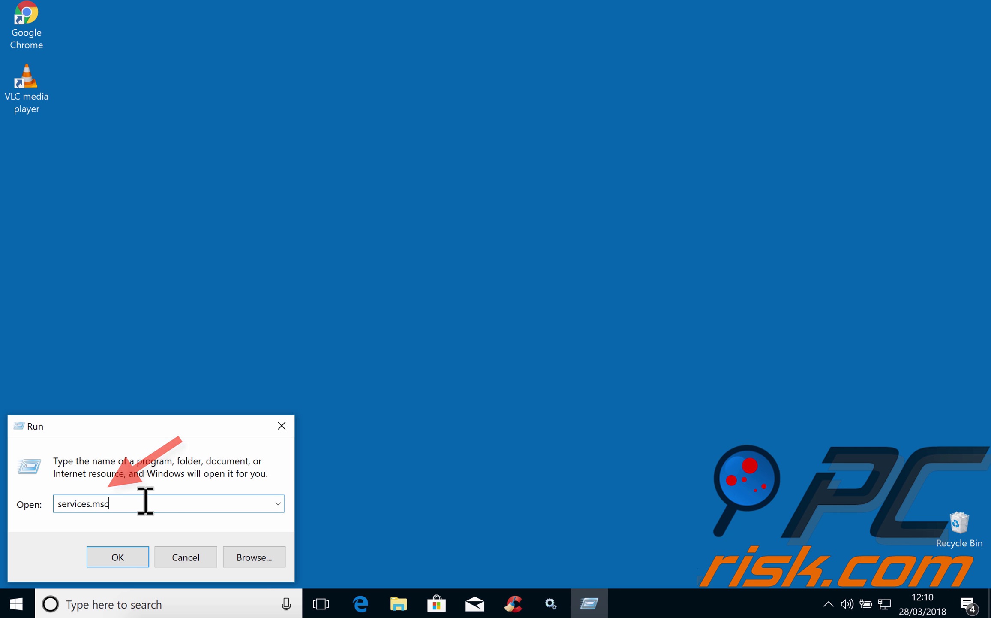
pyautogui.click(121, 556)
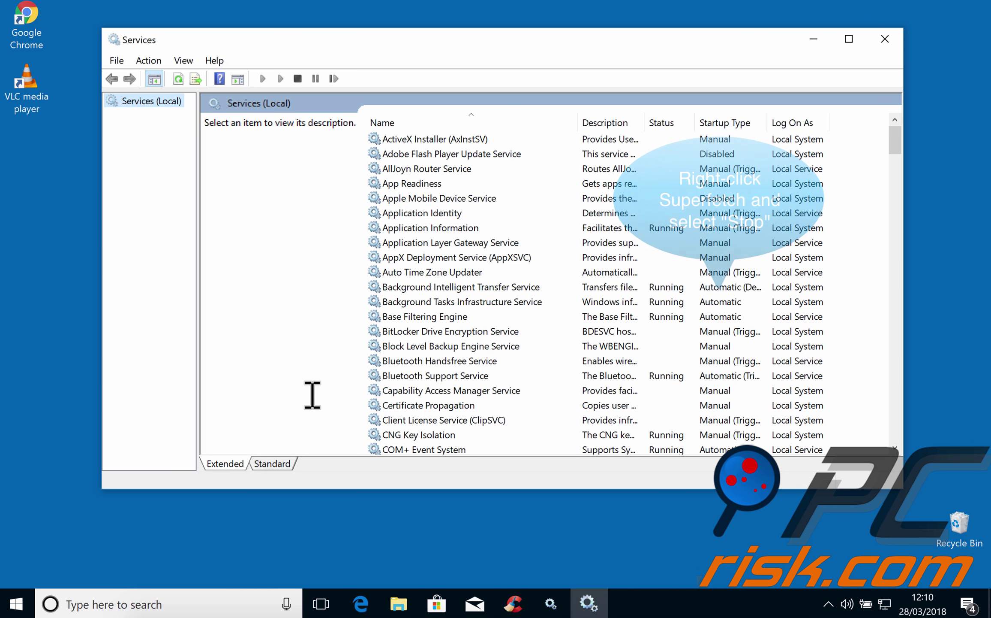
# Set the Superfetch service's startup type to Disabled, confirm the change and close the Services console
pyautogui.scroll(-13, 455, 341)
pyautogui.scroll(-7, 456, 343)
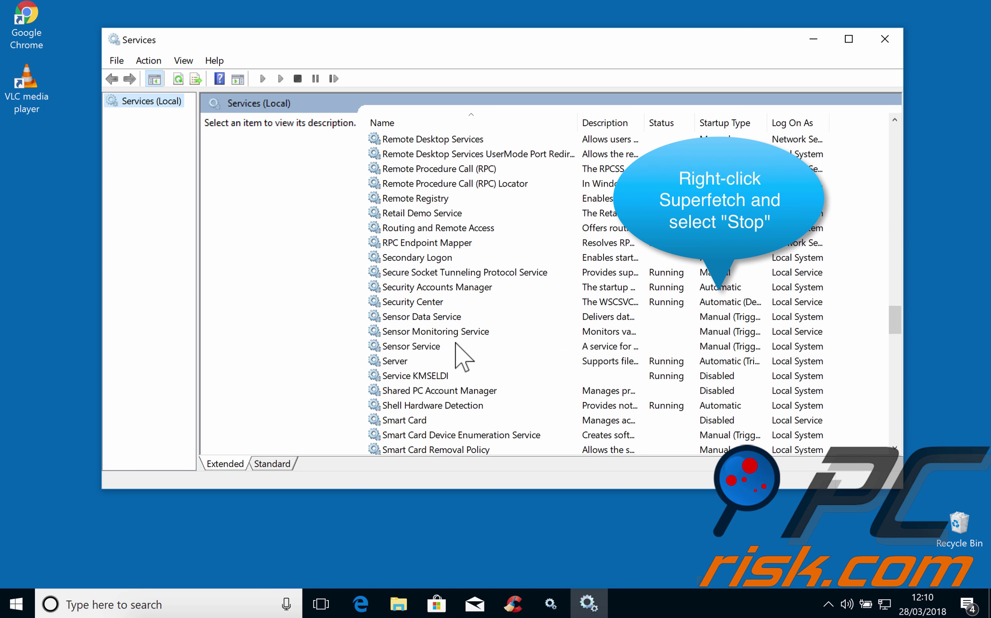
pyautogui.scroll(-8, 456, 343)
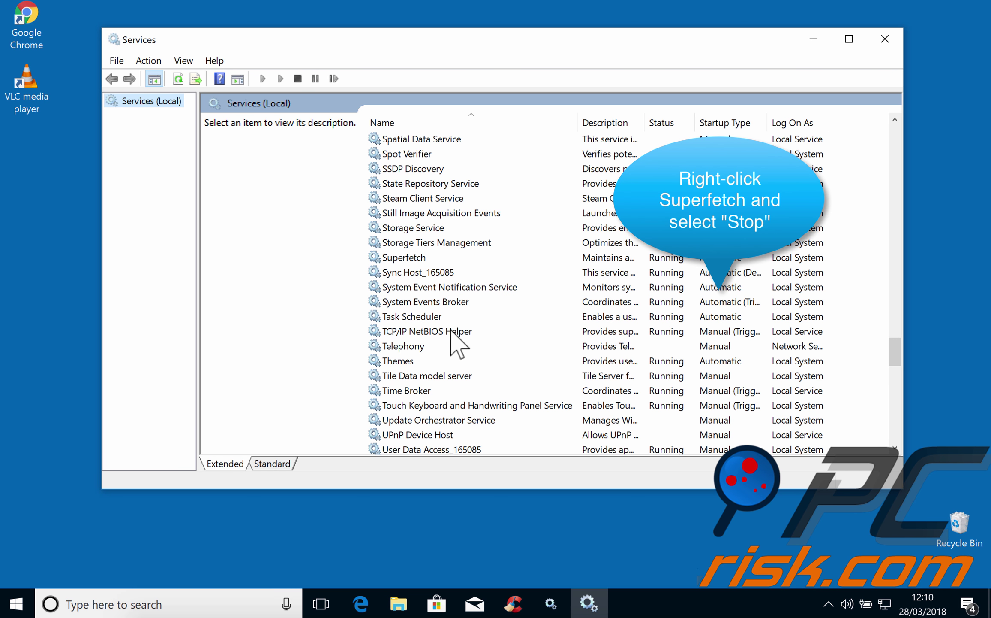
pyautogui.click(410, 258)
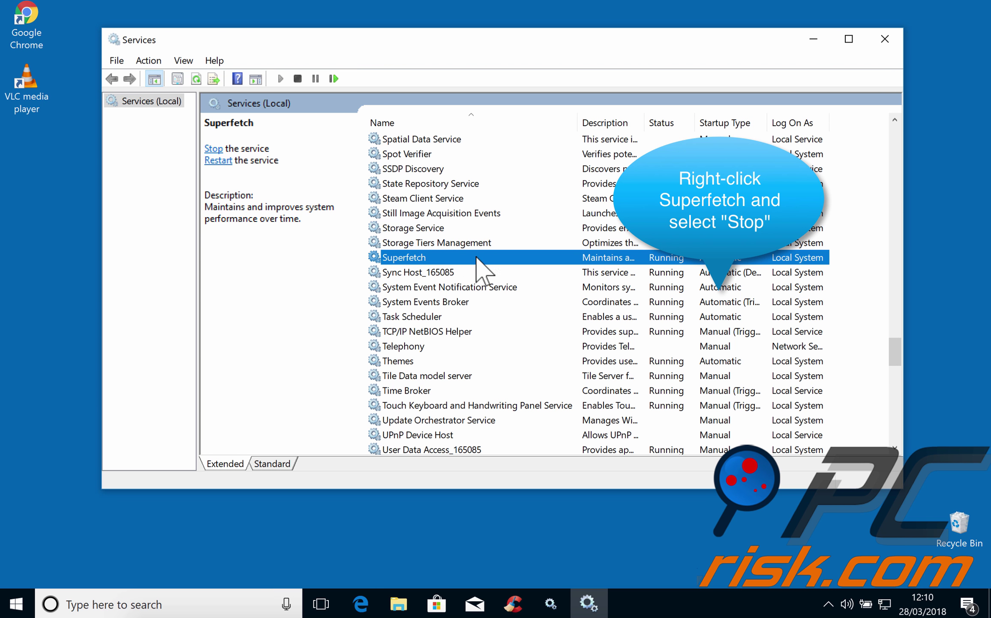
pyautogui.rightClick(489, 255)
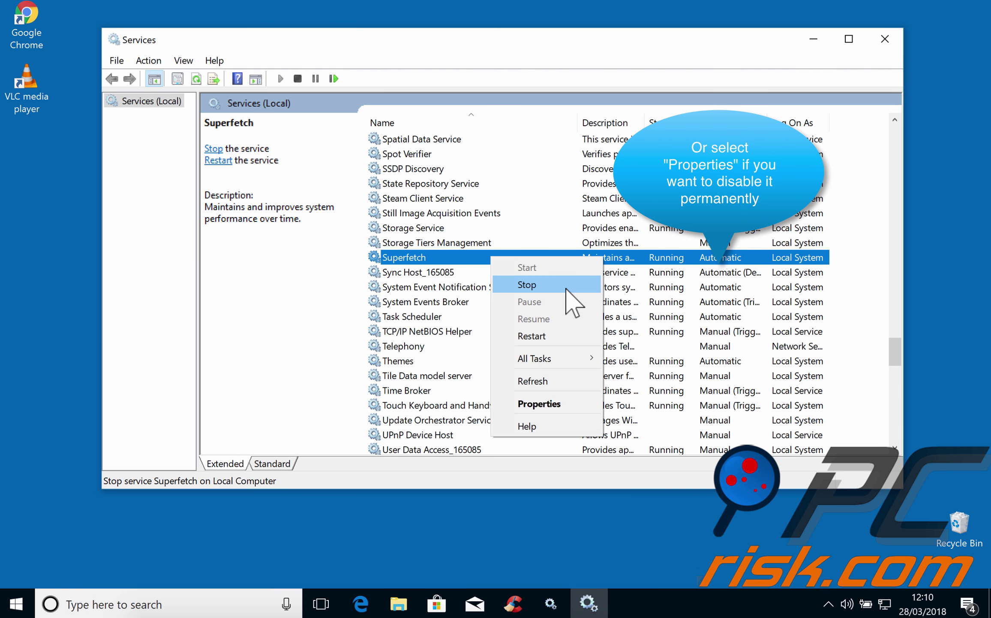
pyautogui.click(572, 403)
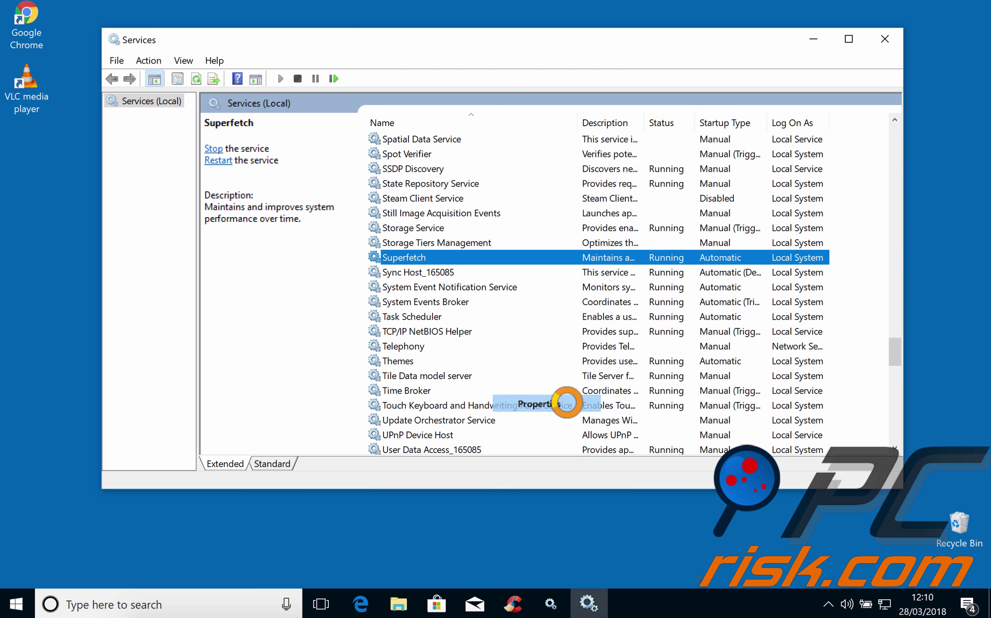
pyautogui.click(479, 249)
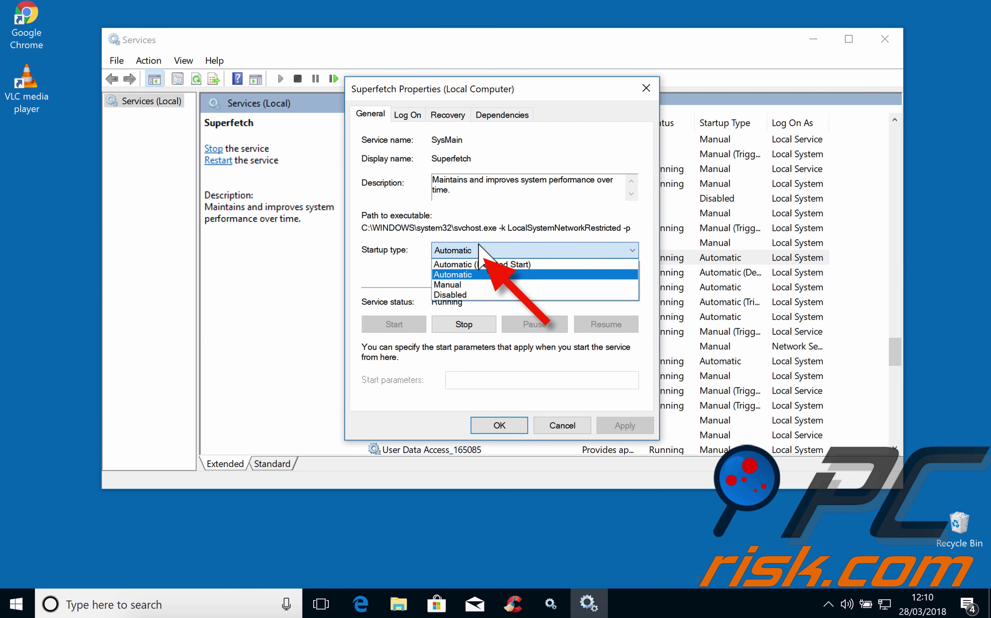
pyautogui.click(480, 295)
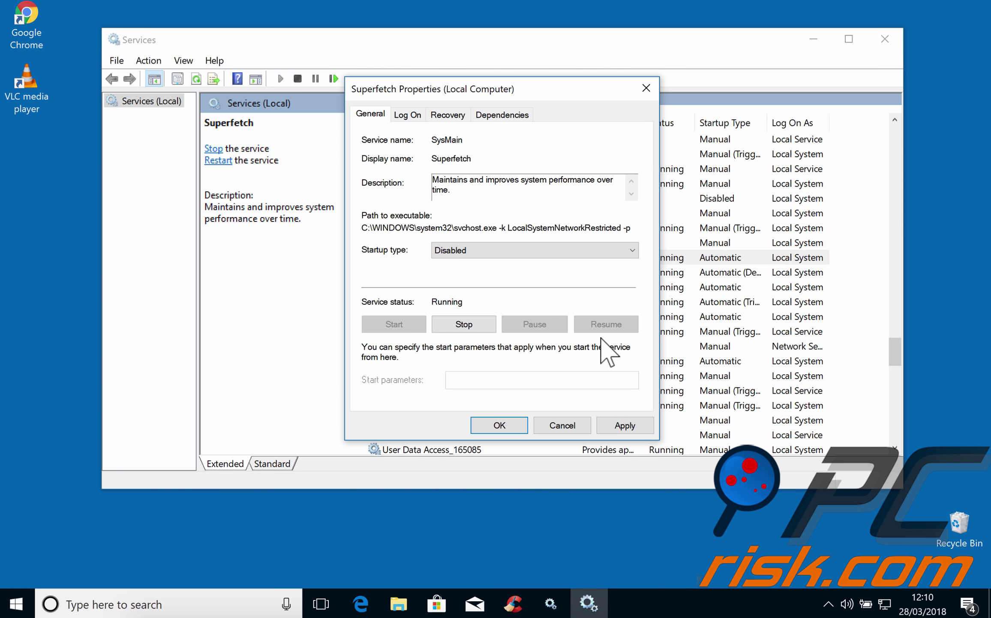
pyautogui.press('Return')
pyautogui.click(885, 39)
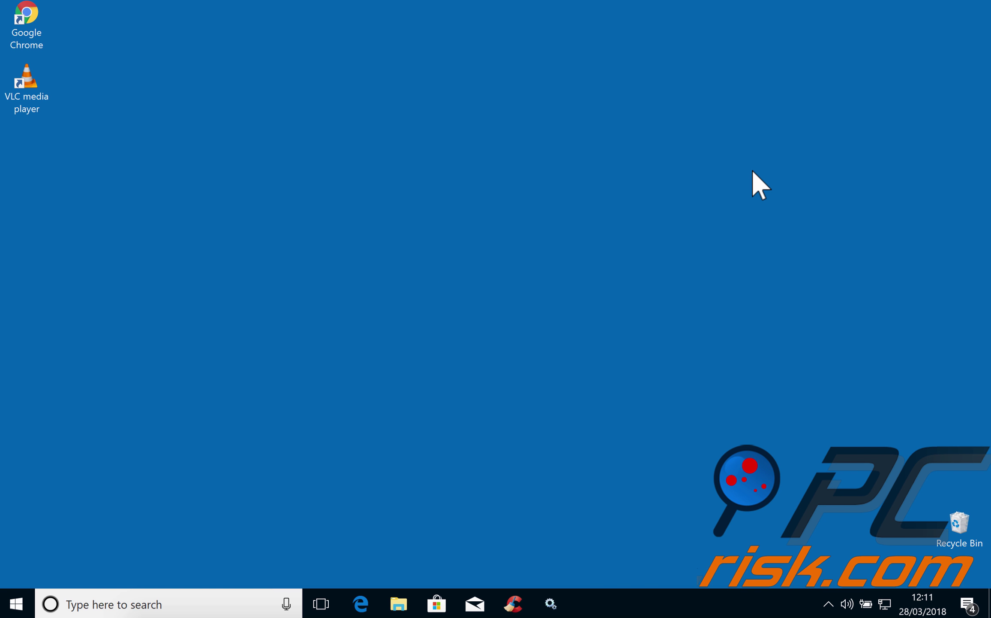
# Search Windows for "command prompt" and run Command Prompt as administrator
pyautogui.click(168, 598)
pyautogui.write('comm')
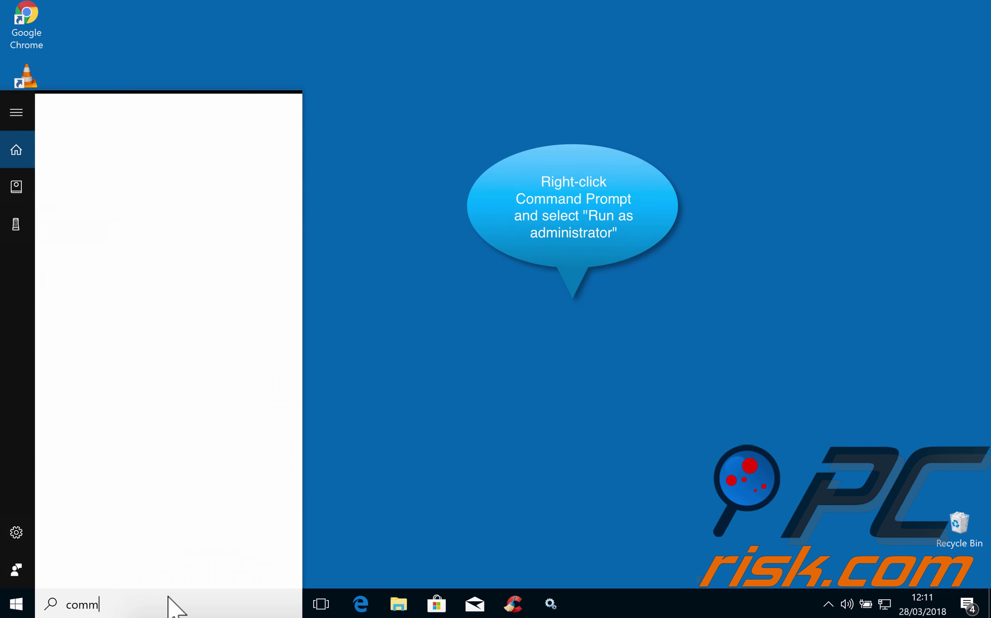
pyautogui.write('and prompt')
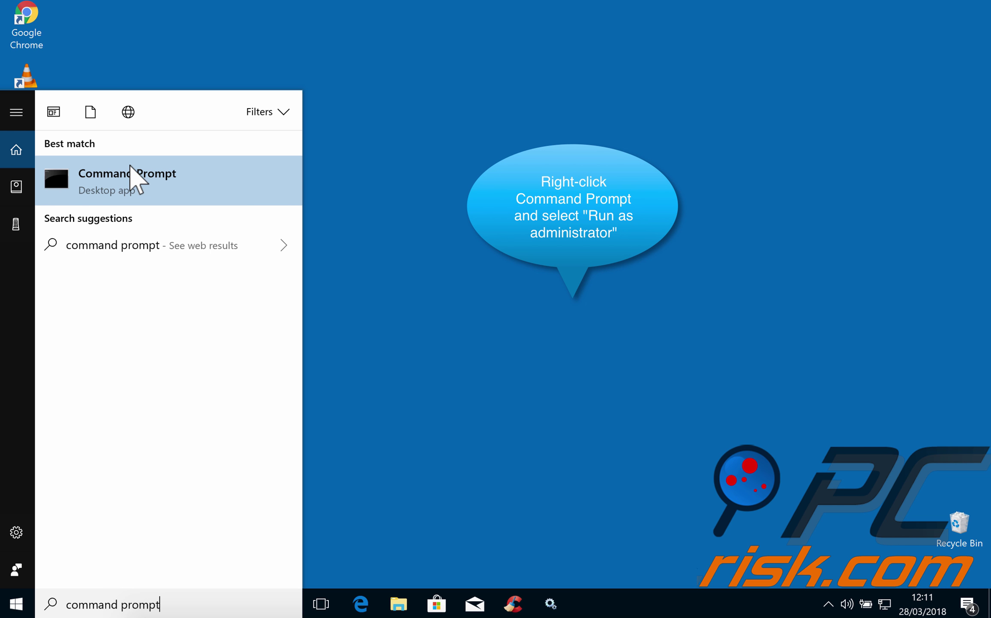
pyautogui.rightClick(125, 181)
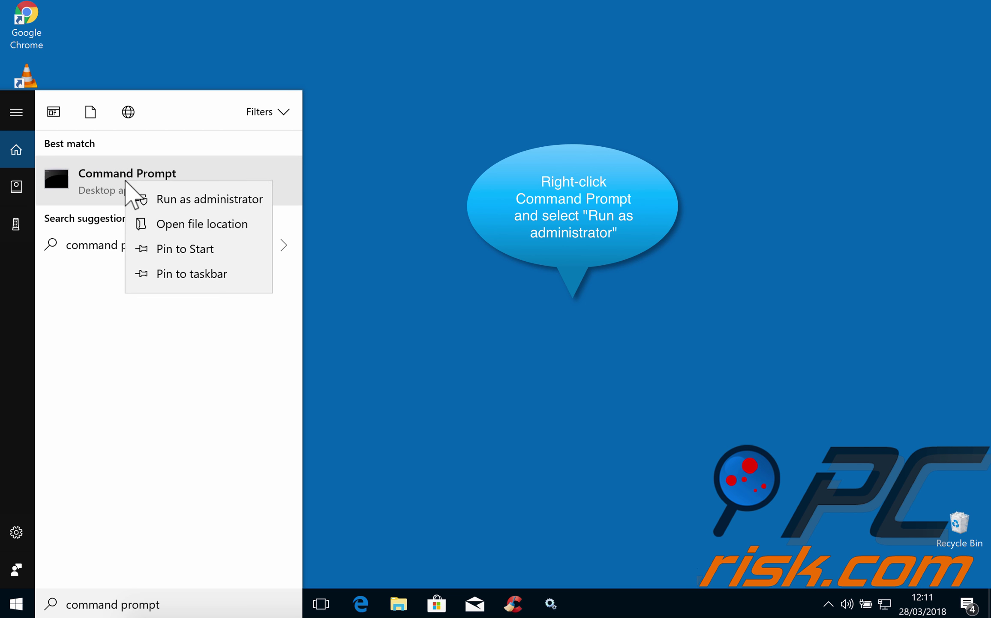
pyautogui.click(256, 199)
pyautogui.click(360, 391)
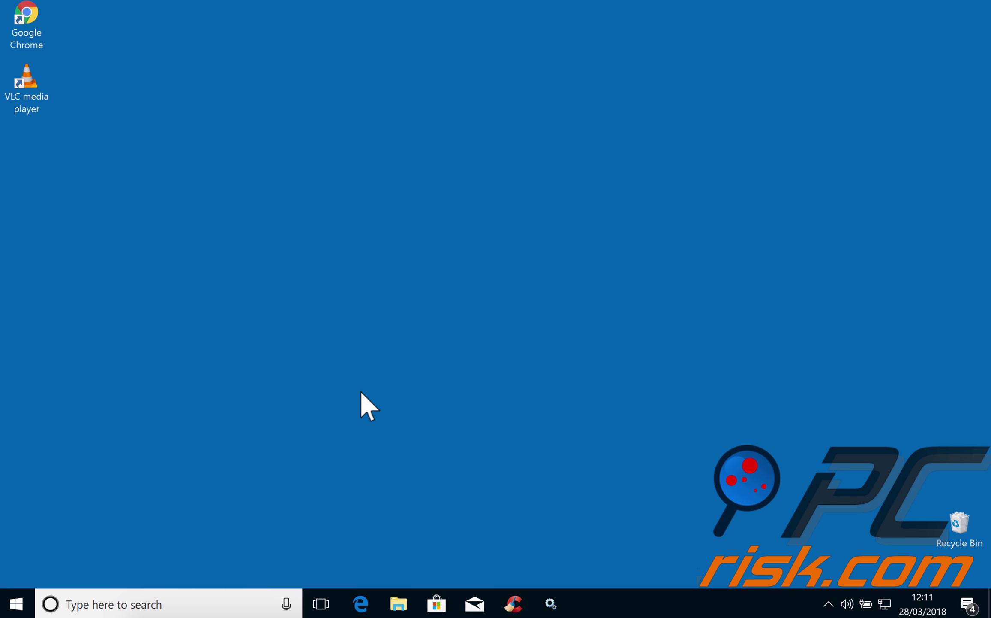
# Enter the sfc scan command at the administrator prompt and erase it without running it
pyautogui.write('sfc')
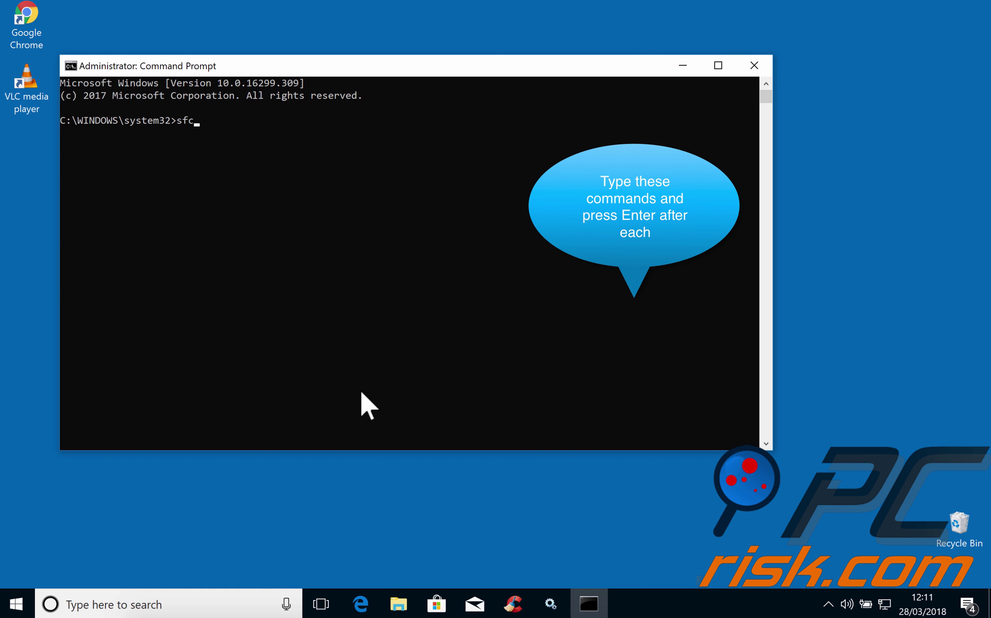
pyautogui.write(' /scanno')
pyautogui.press('BackSpace')
pyautogui.press('BackSpace')
pyautogui.press('BackSpace')
pyautogui.press('BackSpace')
pyautogui.press('BackSpace')
pyautogui.press('BackSpace')
pyautogui.press('BackSpace')
pyautogui.press('BackSpace')
pyautogui.press('BackSpace')
pyautogui.press('BackSpace')
# Enter "DISM /Online /Cleanup-Image /RestoreHealth" at the prompt and close Command Prompt without running it
pyautogui.write('DISM /Online /Cleanup')
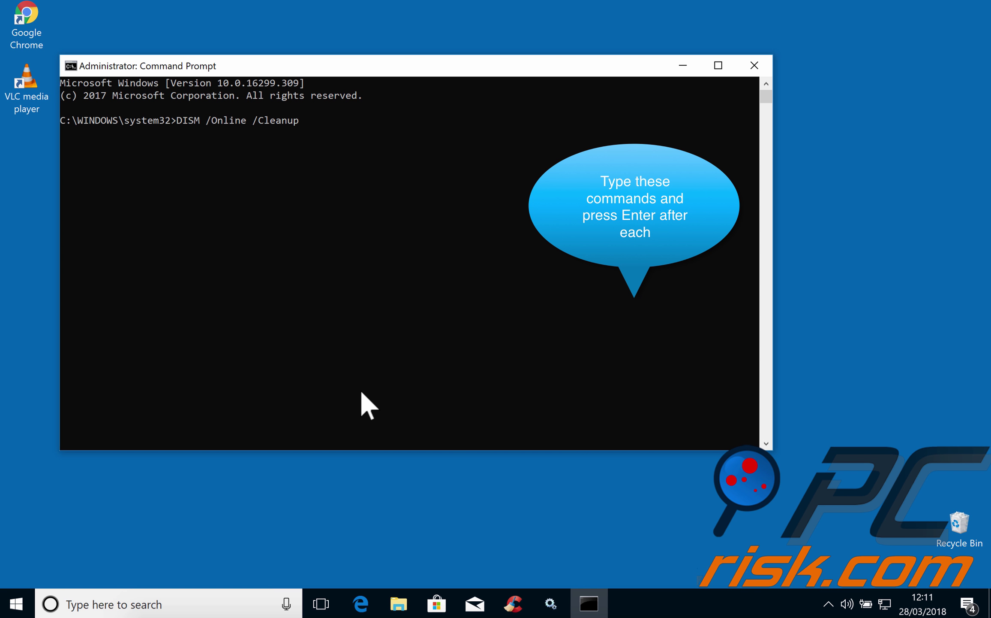
pyautogui.write('-Image /RestoreHealth')
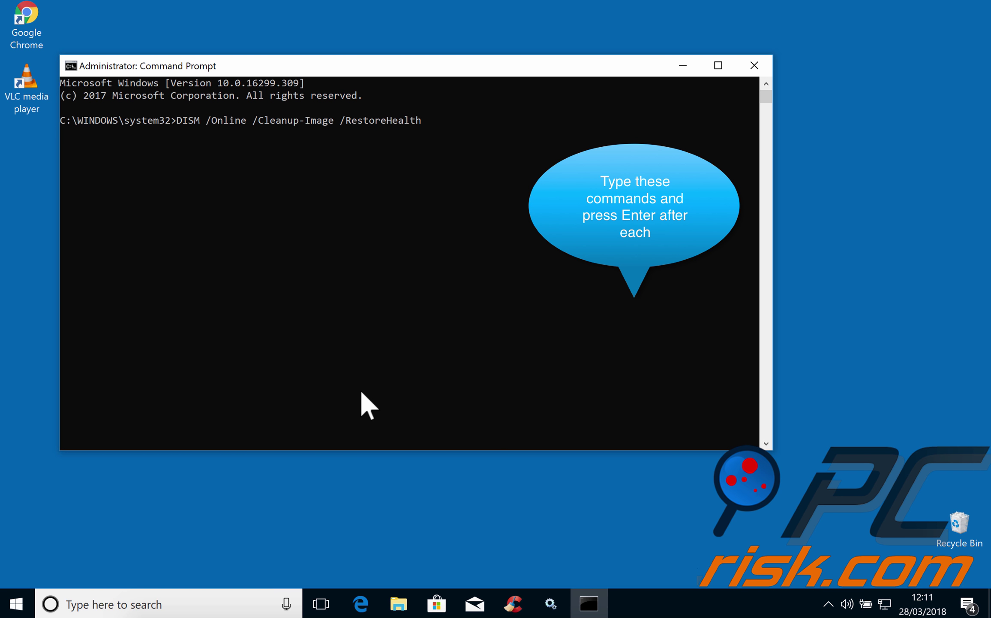
pyautogui.click(762, 63)
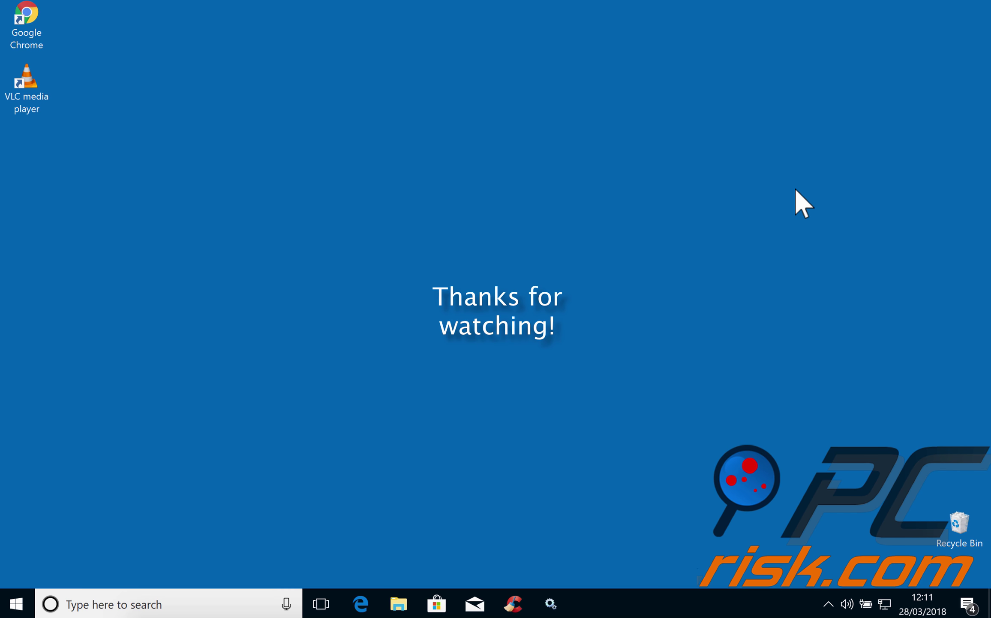